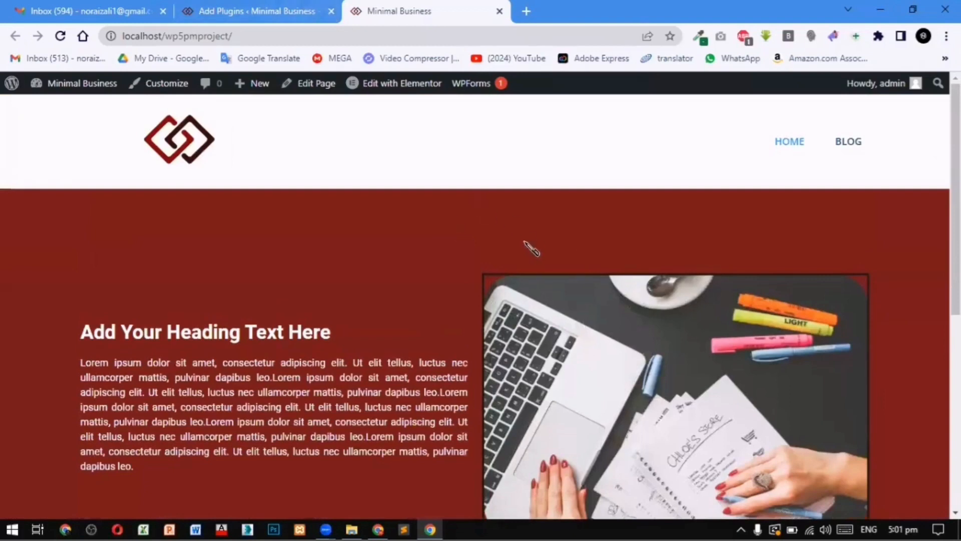
Search the WordPress plugin directory for "smart slider 3", and install and activate the Smart Slider 3 plugin.
left_click(274, 10)
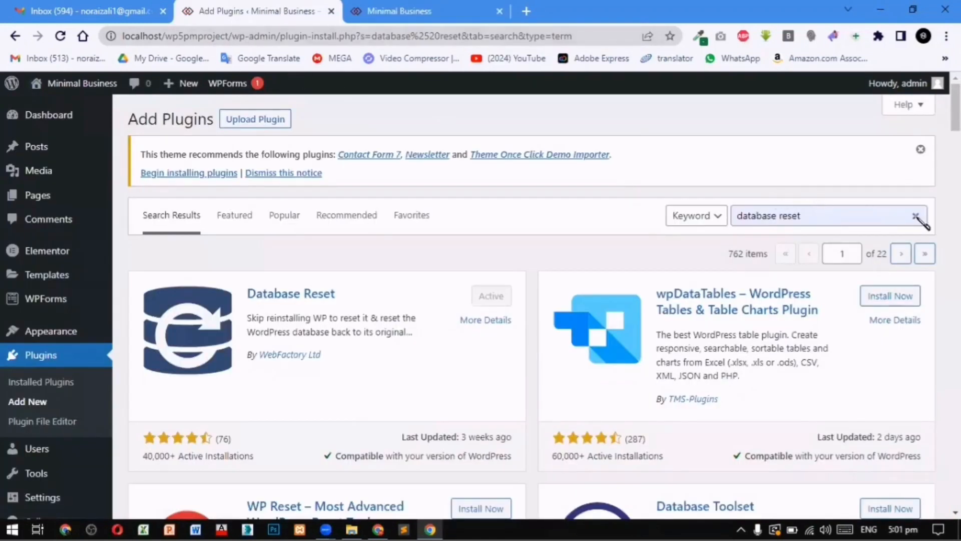
left_click(915, 216)
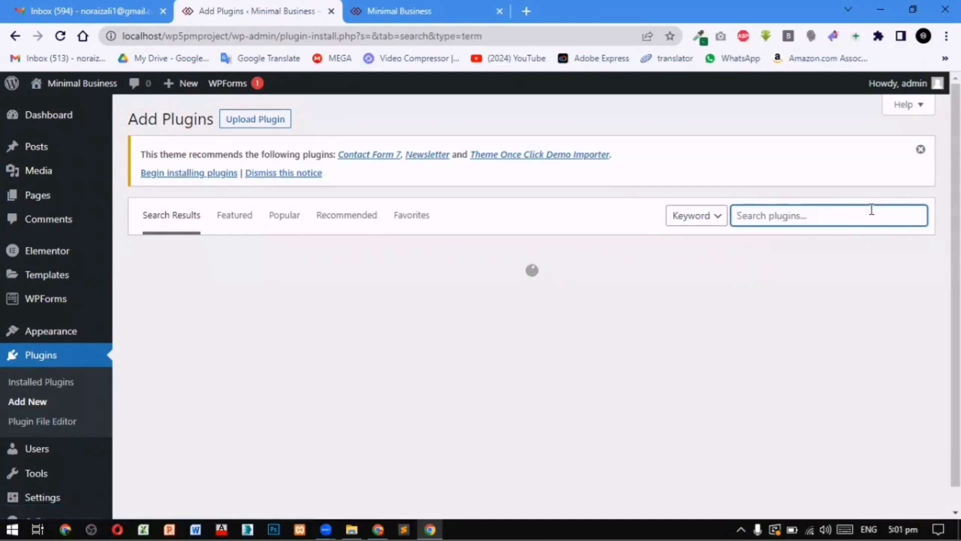
type("sma")
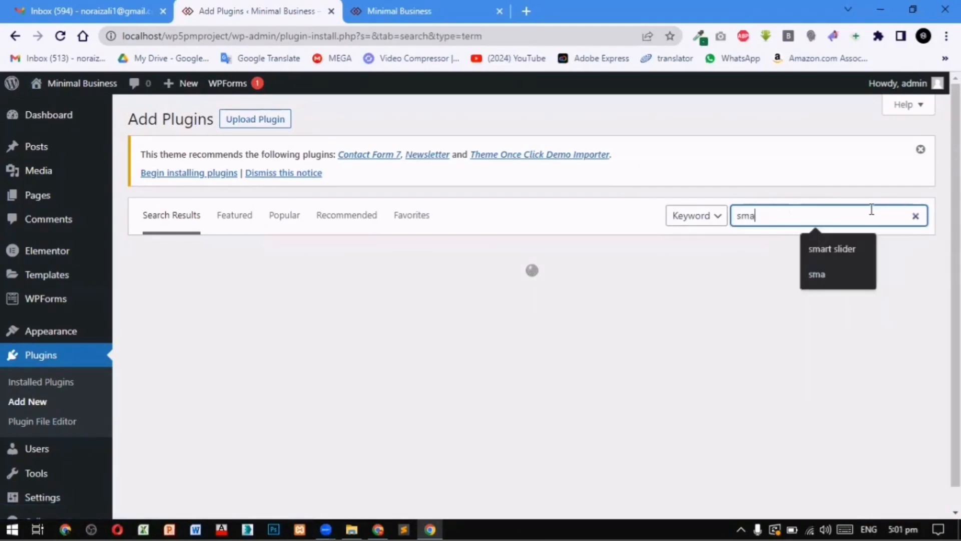
type("rt ")
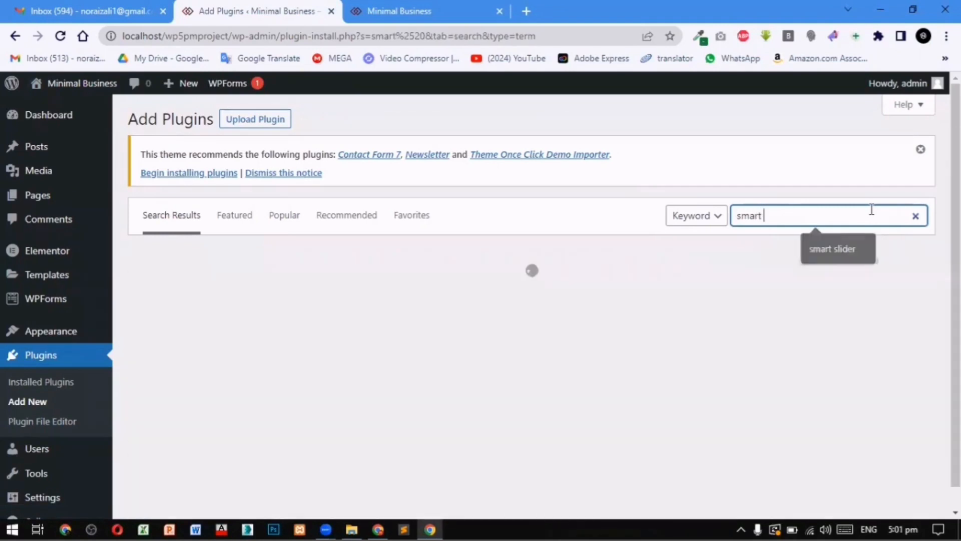
type("slider 3")
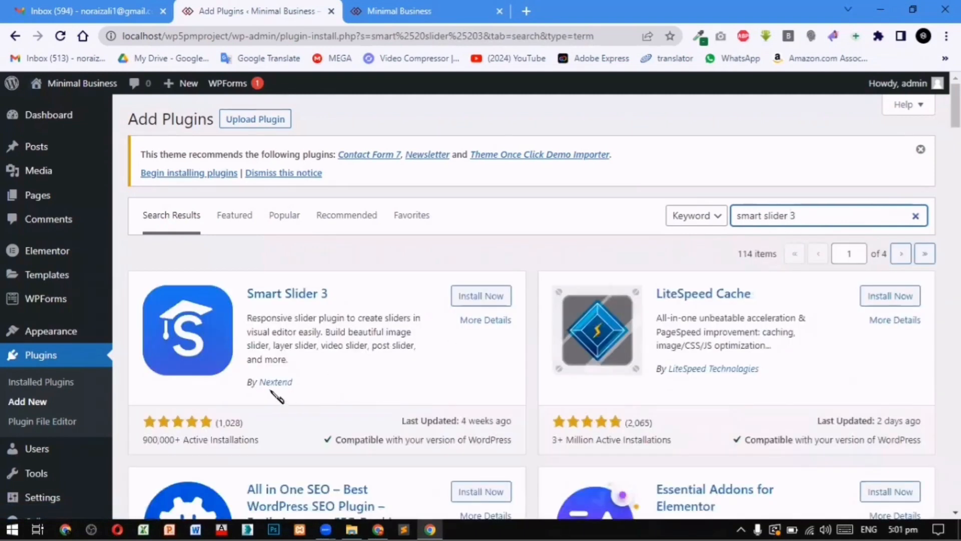
left_click(484, 298)
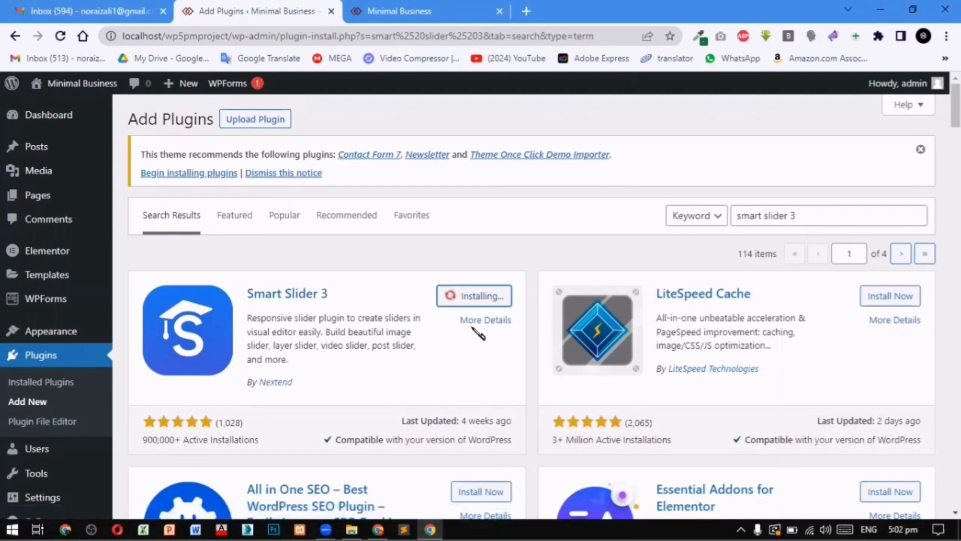
left_click(485, 296)
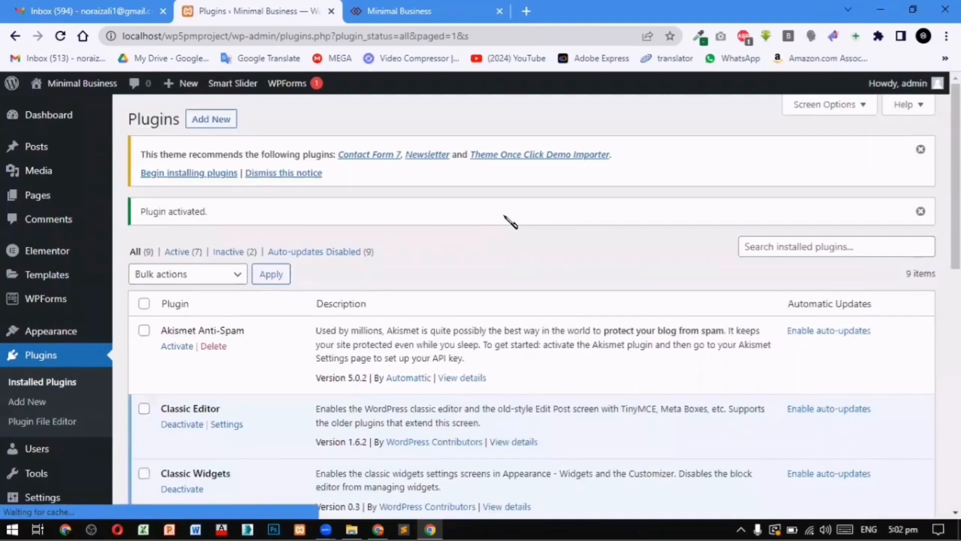
Open the site's Home page for editing with Elementor.
mouse_move(35, 194)
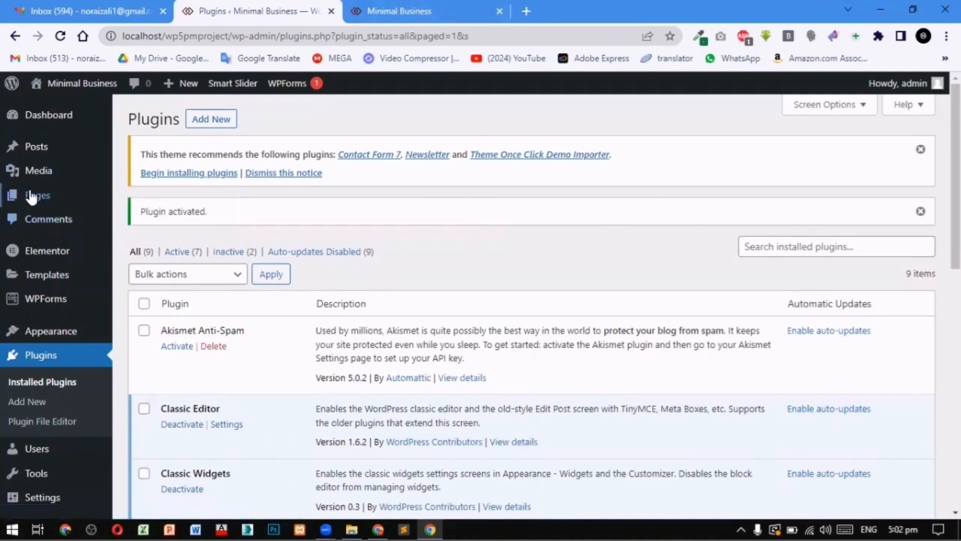
left_click(31, 195)
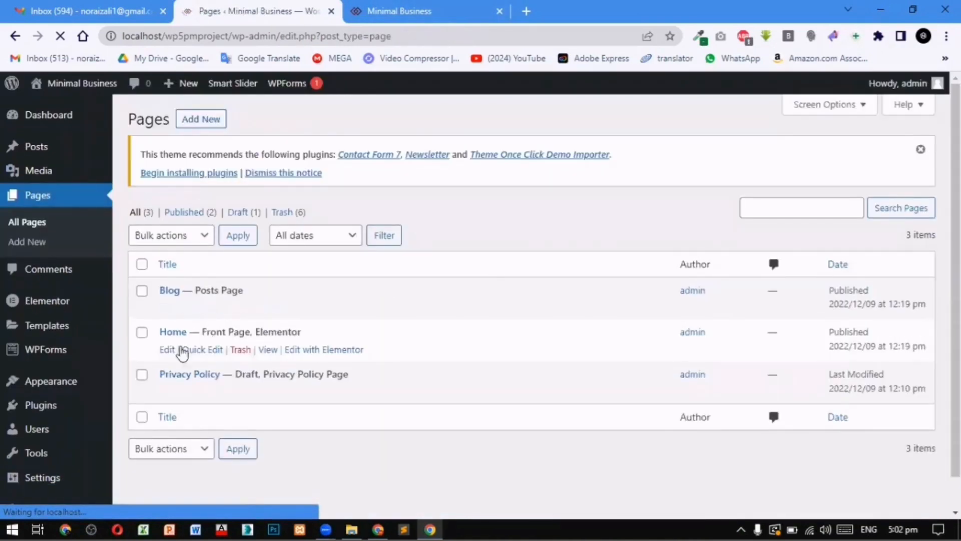
left_click(314, 350)
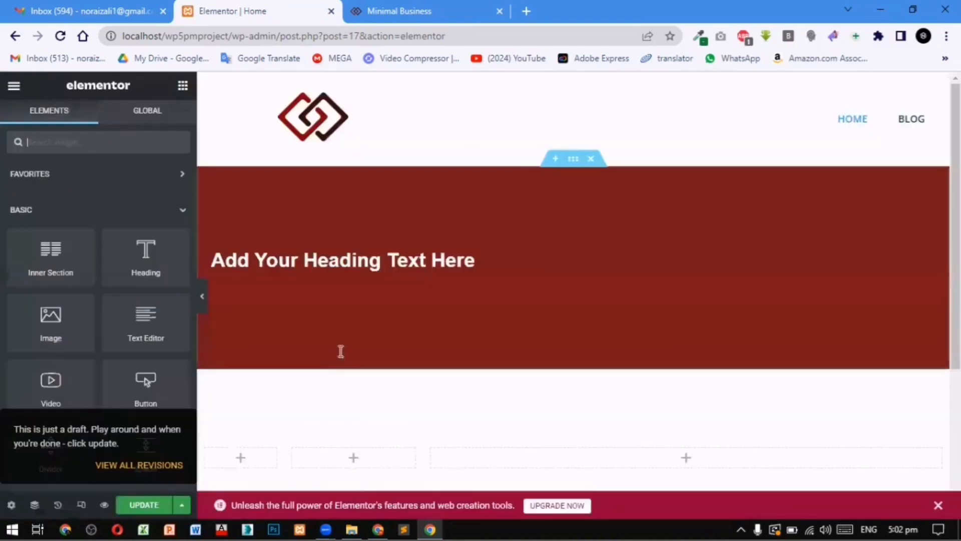
Delete all existing sections from the Home page and update the page.
left_click(592, 159)
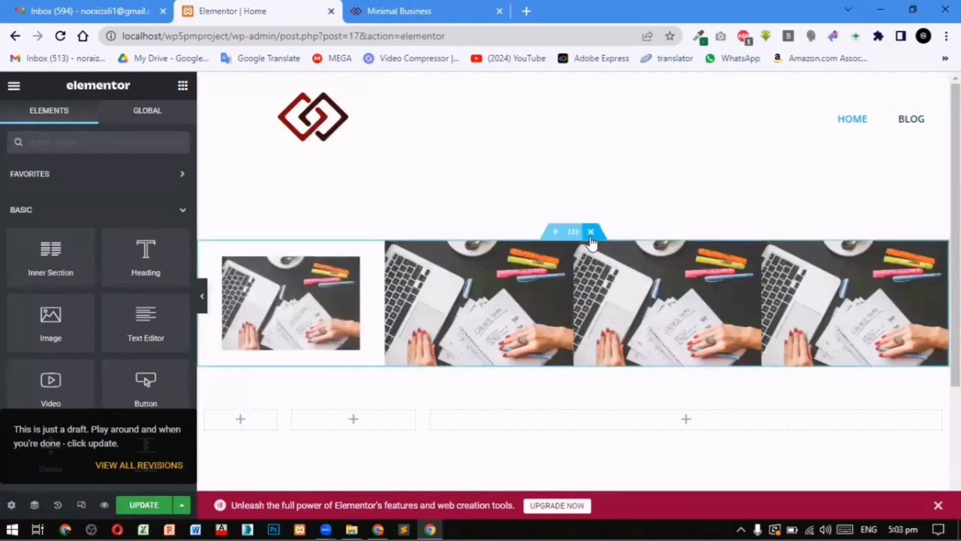
left_click(591, 231)
left_click(596, 199)
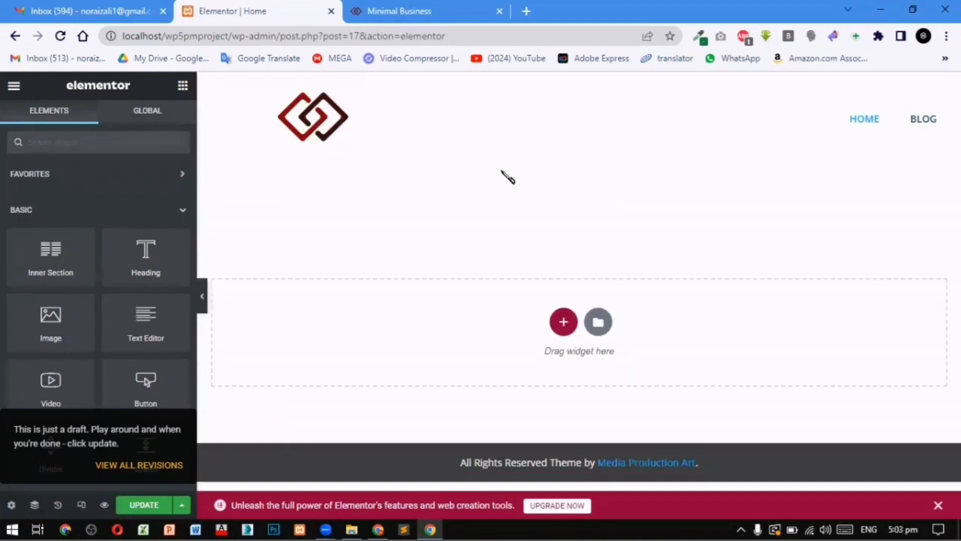
left_click(119, 505)
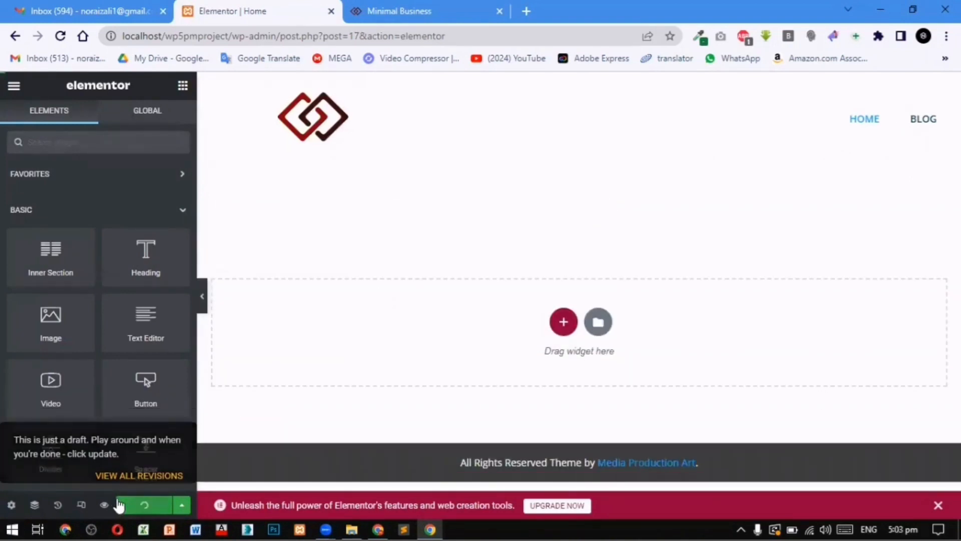
Open the WordPress admin in a new browser tab placed before the Elementor tab, and go to the Smart Slider dashboard.
left_click(407, 11)
middle_click(6, 85)
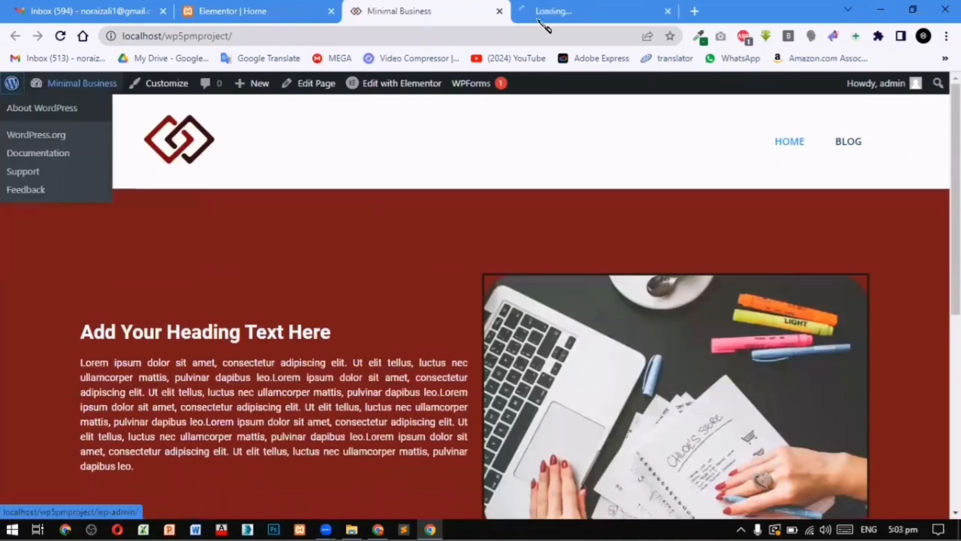
left_click_drag(543, 13, 188, 14)
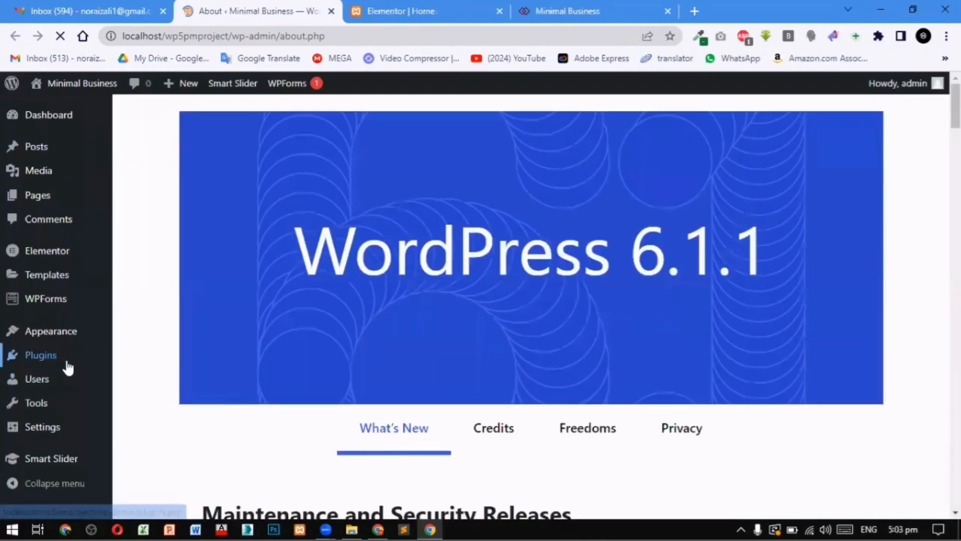
mouse_move(72, 469)
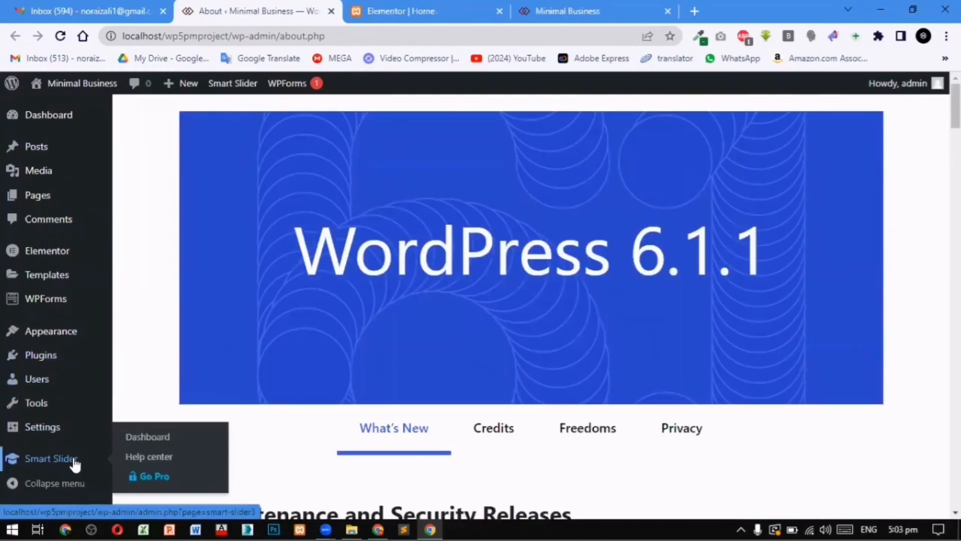
left_click(145, 441)
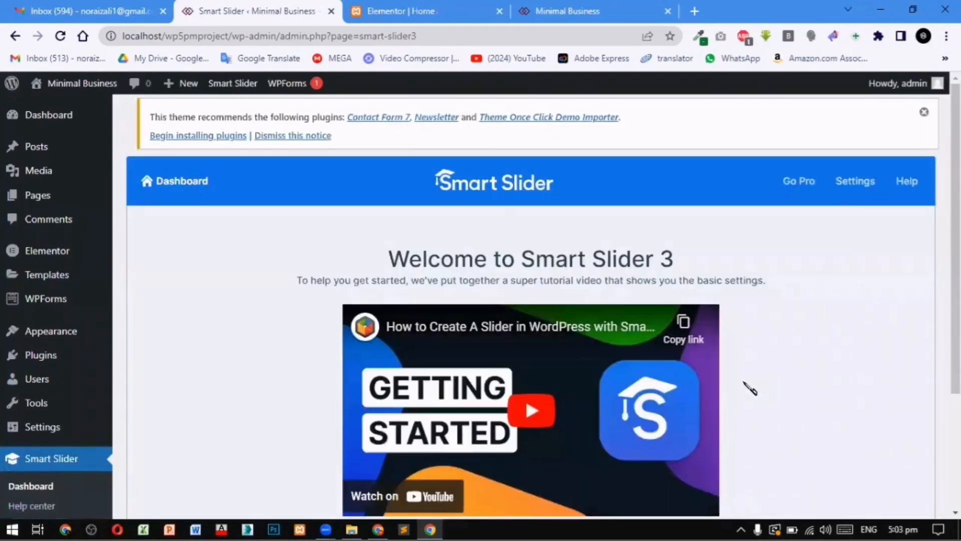
scroll(701, 360, "down", 3)
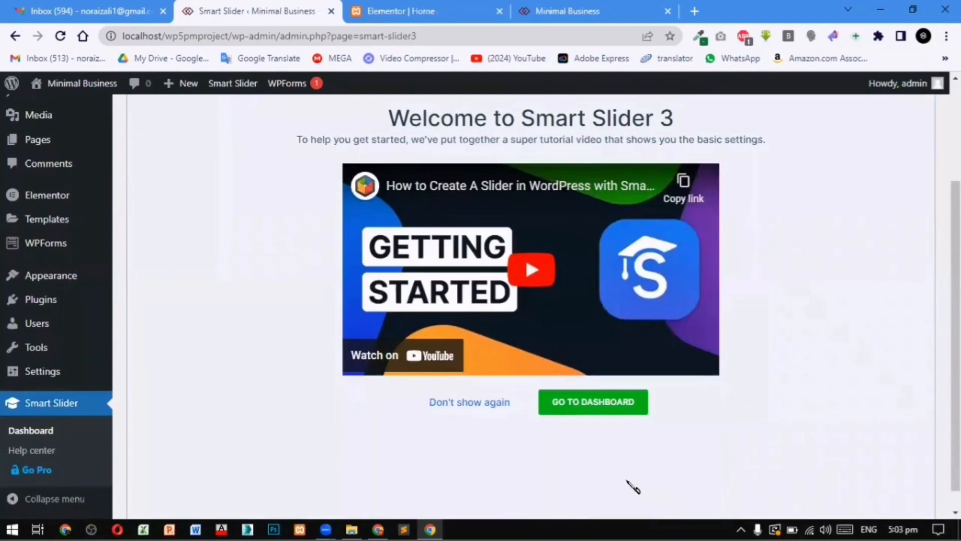
left_click(616, 400)
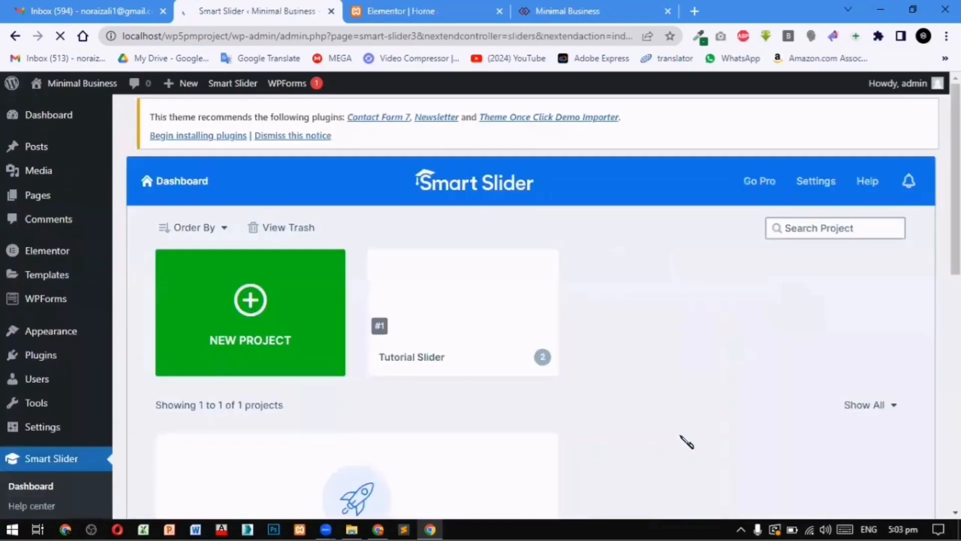
Remove the Tutorial Slider project from the Smart Slider dashboard.
mouse_move(539, 313)
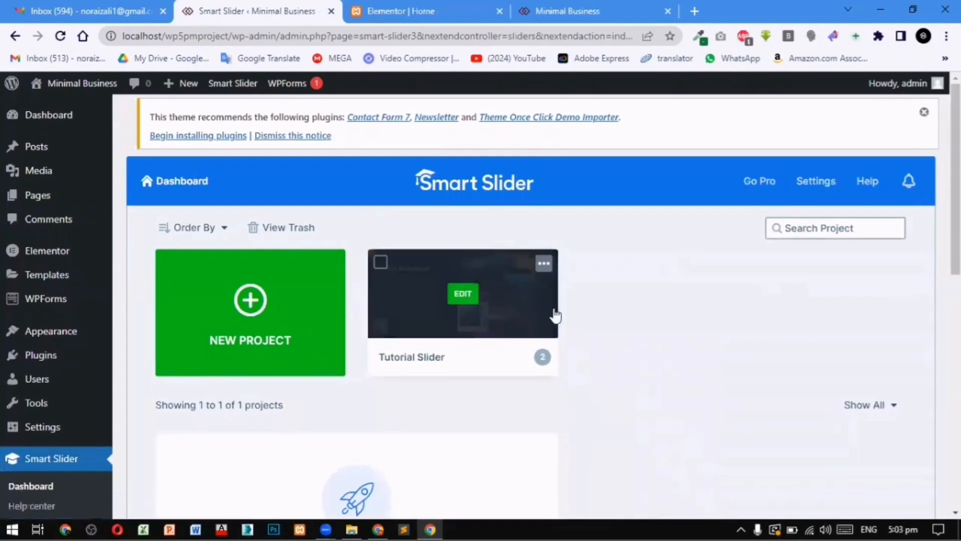
left_click(543, 263)
left_click(514, 344)
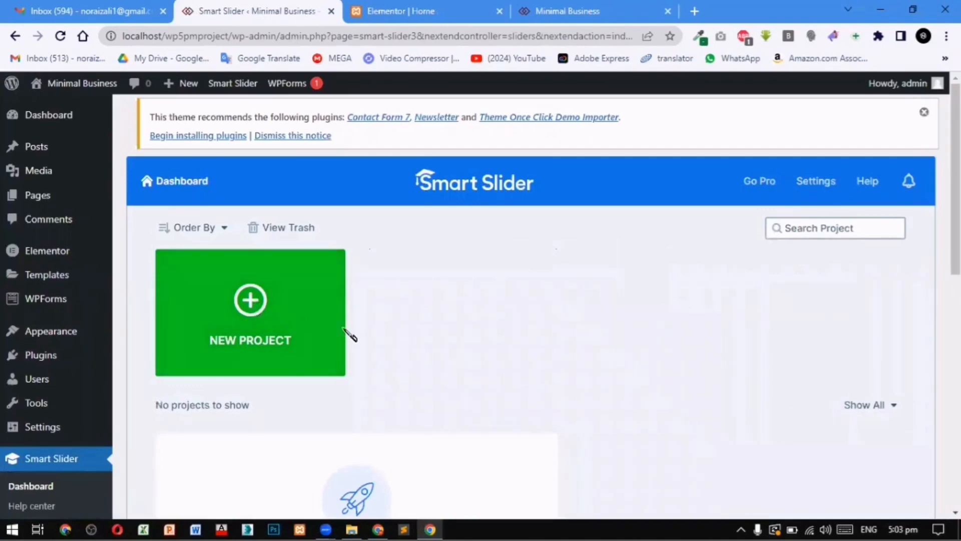
Create a new project from scratch with the Block type, keeping the default name, size and full-width layout.
scroll(343, 337, "down", 5)
scroll(346, 315, "up", 1)
scroll(345, 315, "up", 4)
left_click(246, 296)
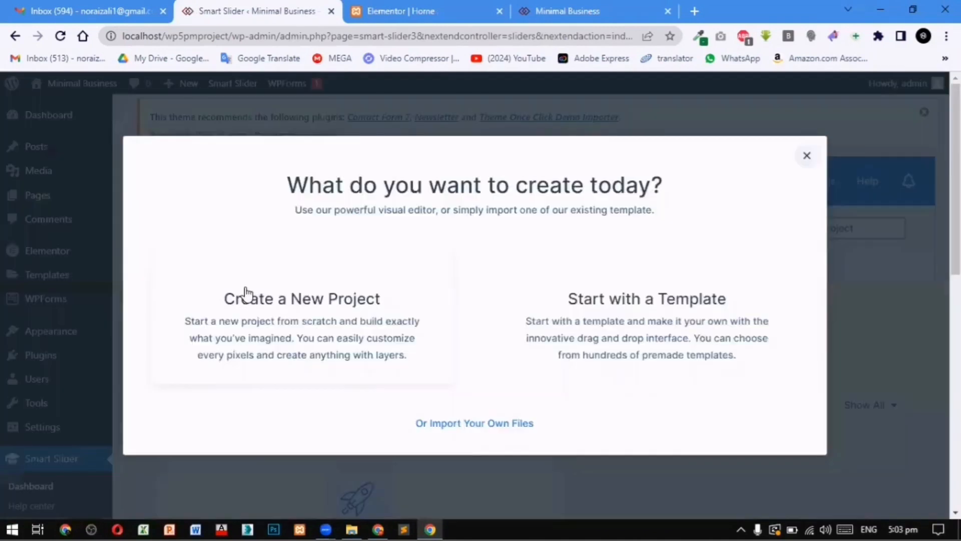
left_click(322, 288)
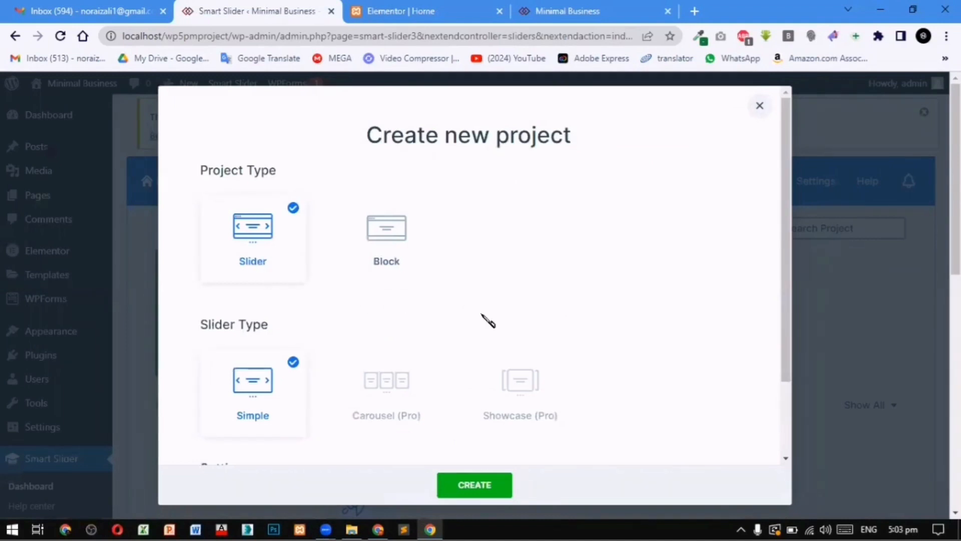
left_click(385, 236)
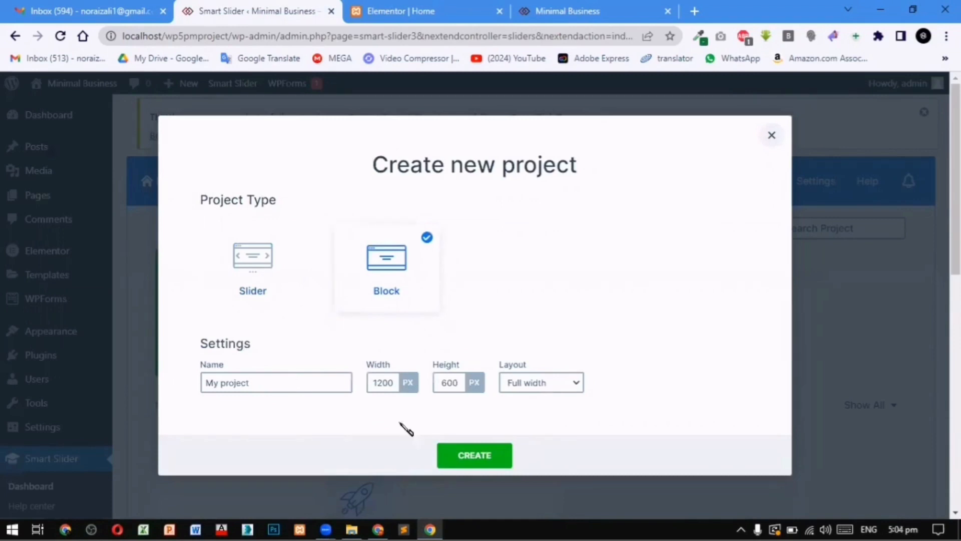
left_click(466, 459)
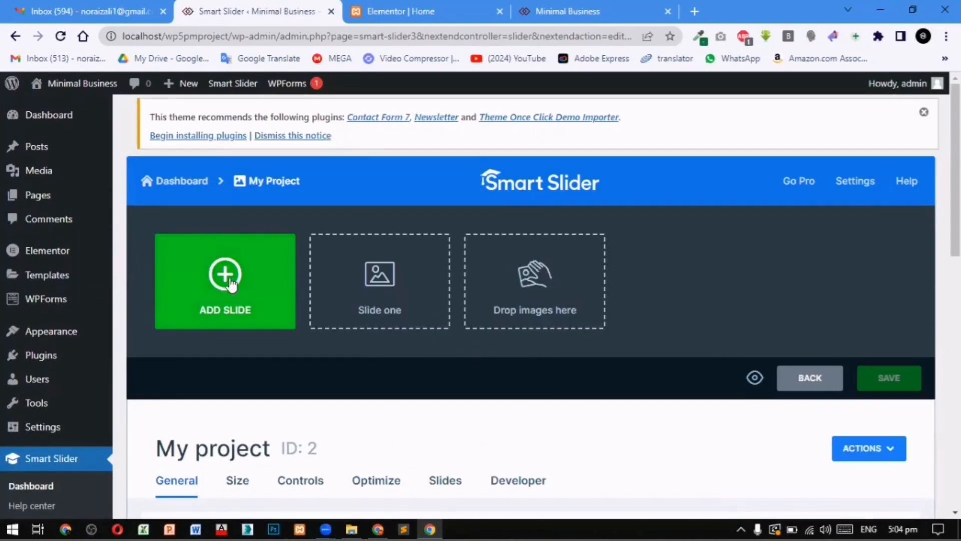
Add an image slide to the project using s2.jpg from the media library.
left_click(231, 285)
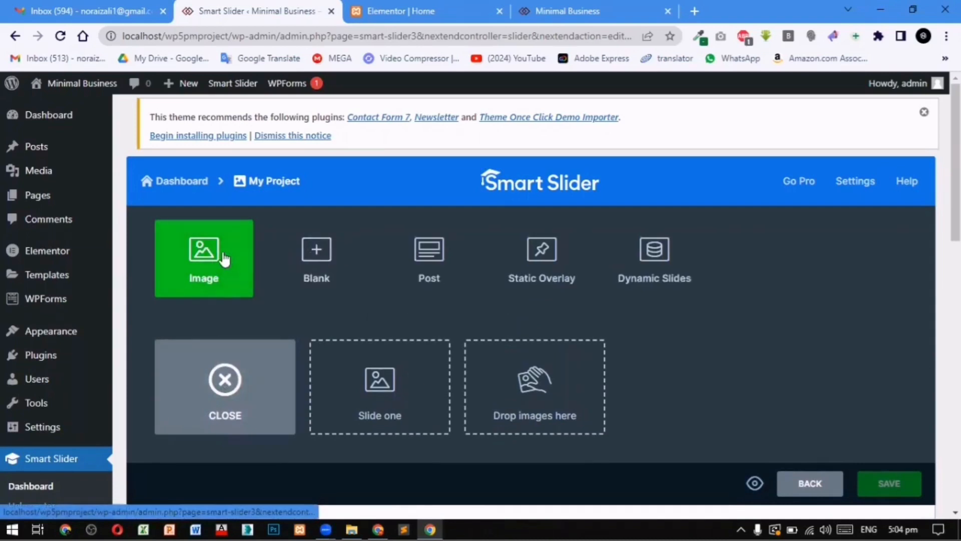
left_click(224, 258)
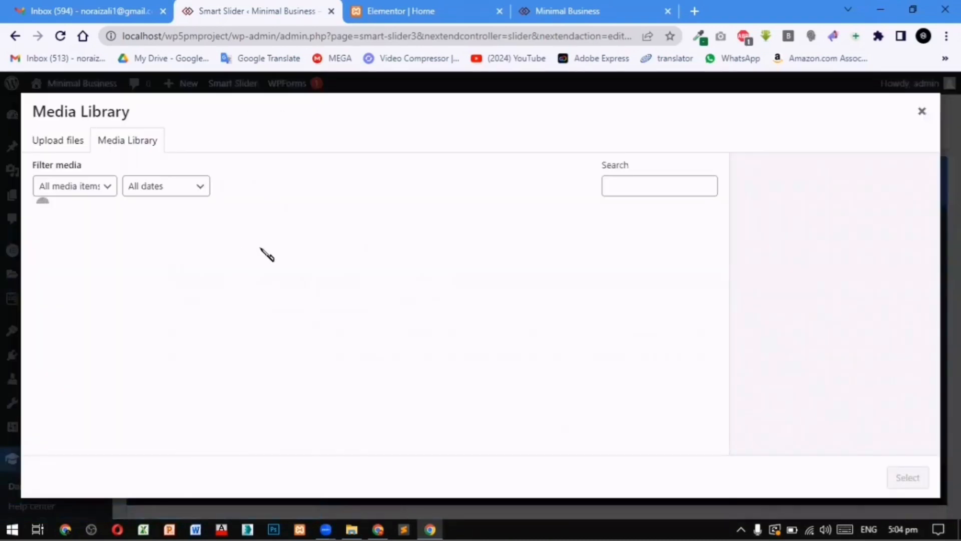
left_click(61, 259)
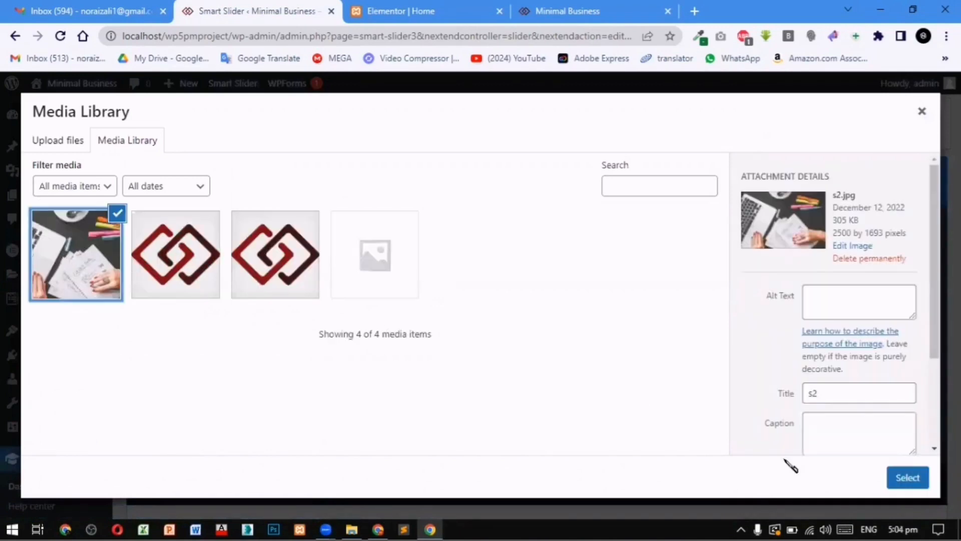
left_click(906, 468)
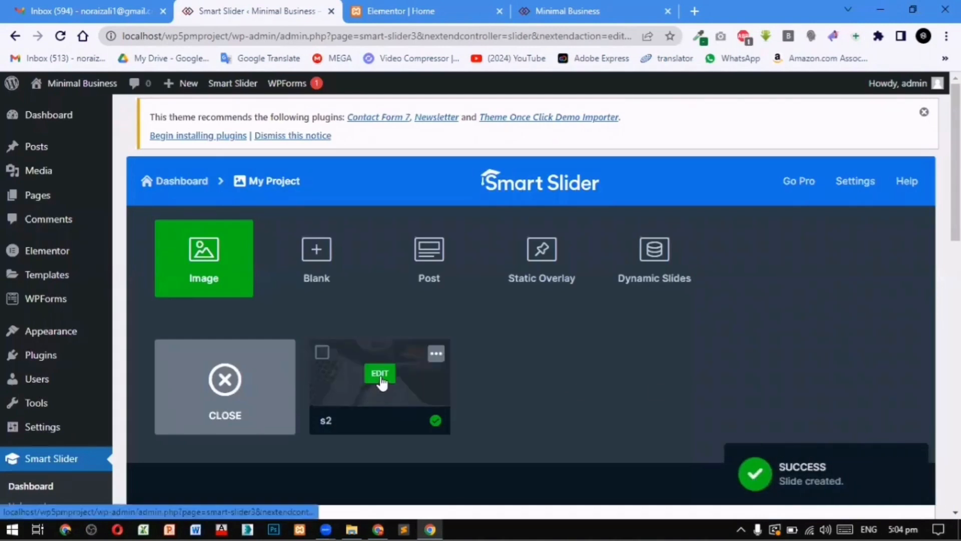
Open the s2 slide for editing and insert a row with three equal columns.
left_click(380, 374)
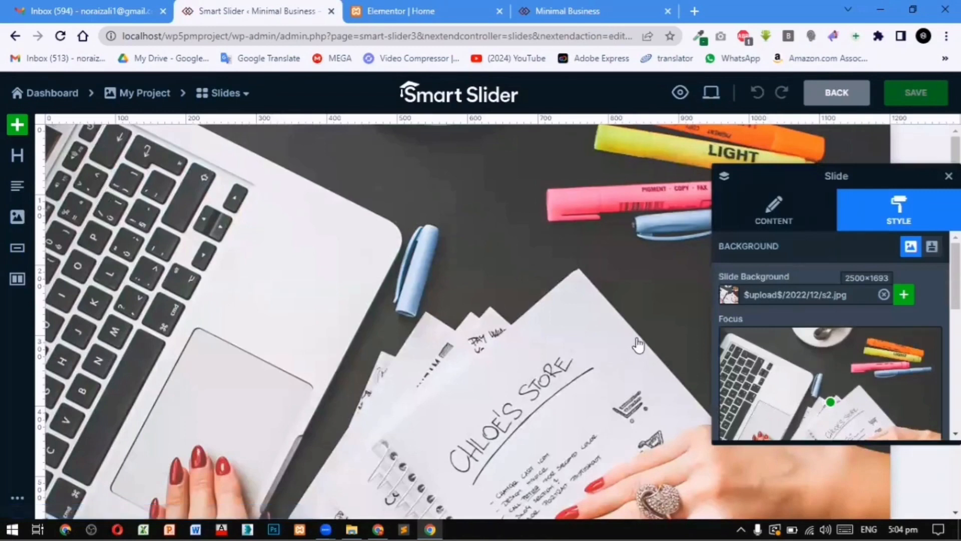
left_click(18, 280)
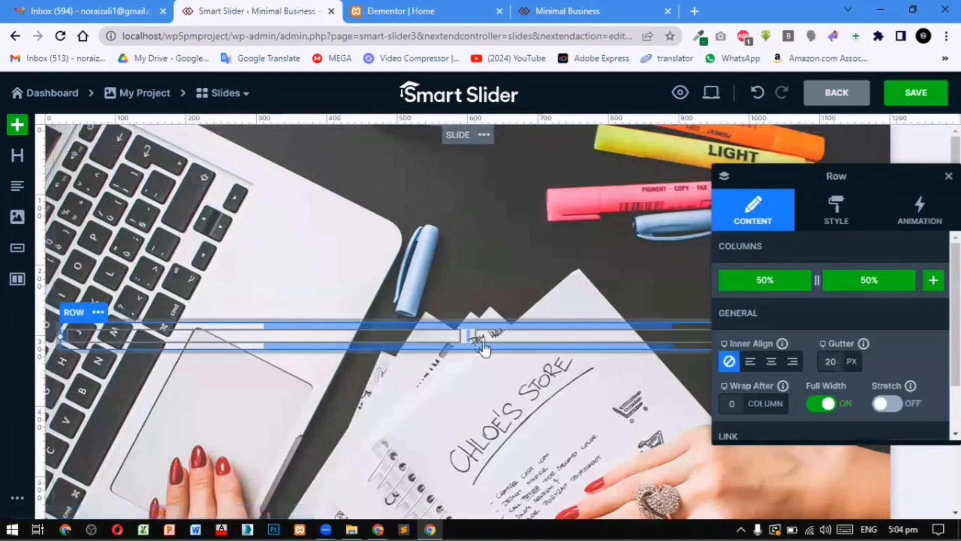
left_click(934, 281)
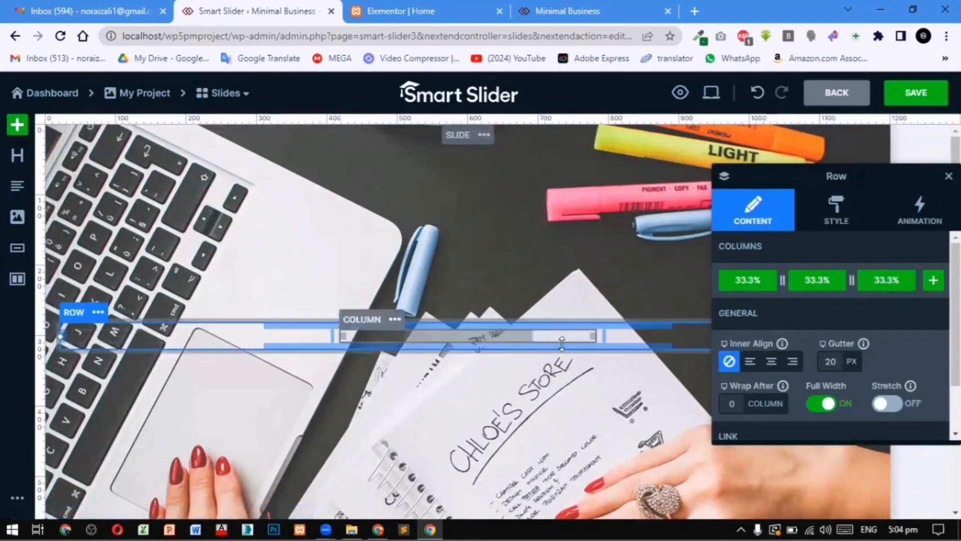
Resize the row's columns to 20.1%, 59.7% and 20.1%, moving the row settings window off the column dividers.
left_click_drag(328, 334, 228, 337)
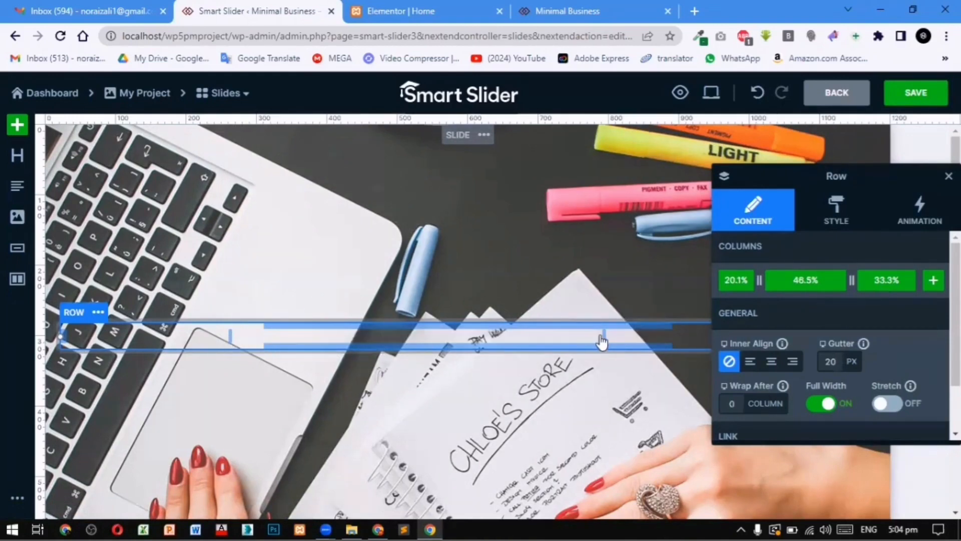
left_click_drag(603, 333, 681, 338)
left_click_drag(794, 175, 158, 127)
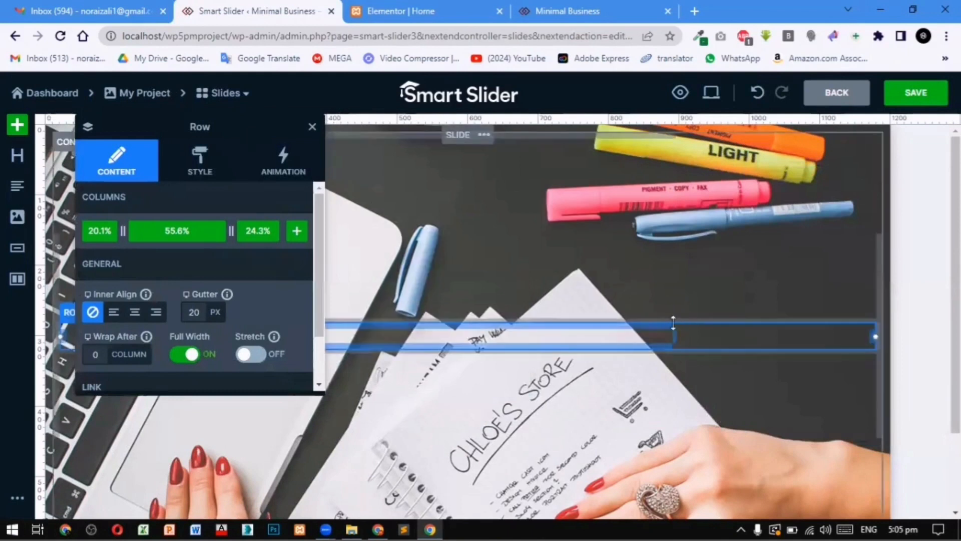
left_click_drag(675, 333, 701, 333)
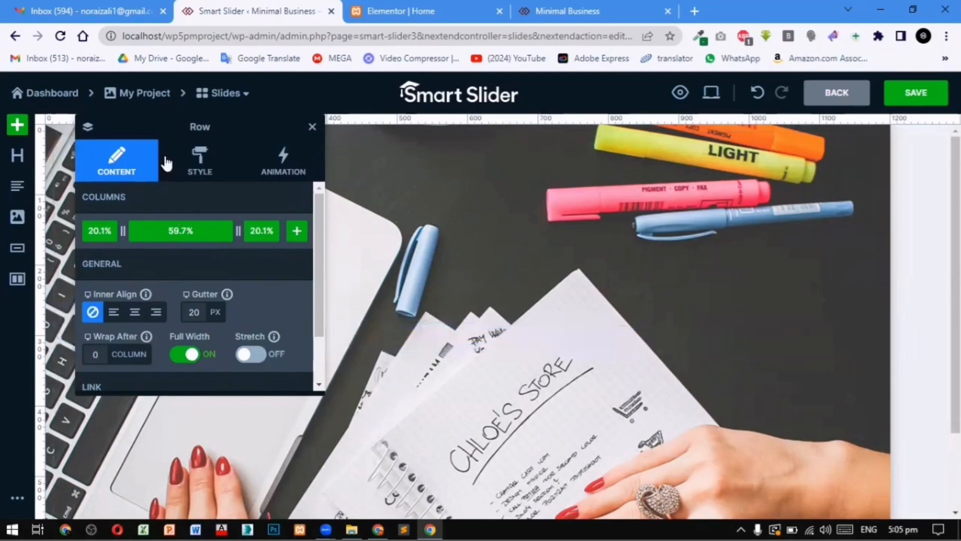
Move the row settings window off the slide's wide middle column and add a heading there with the text "Education".
left_click_drag(160, 129, 796, 128)
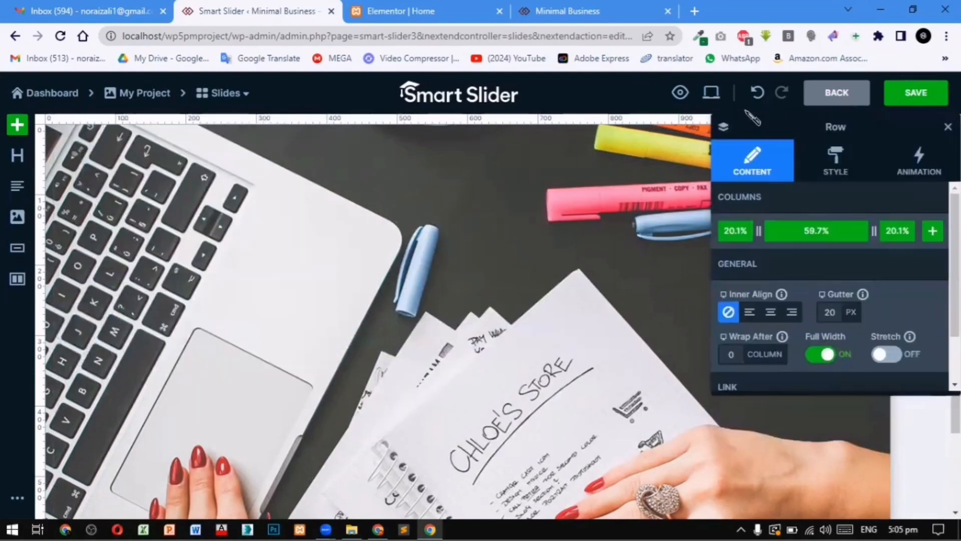
left_click_drag(17, 159, 430, 337)
left_click_drag(800, 253, 695, 235)
type("Ed")
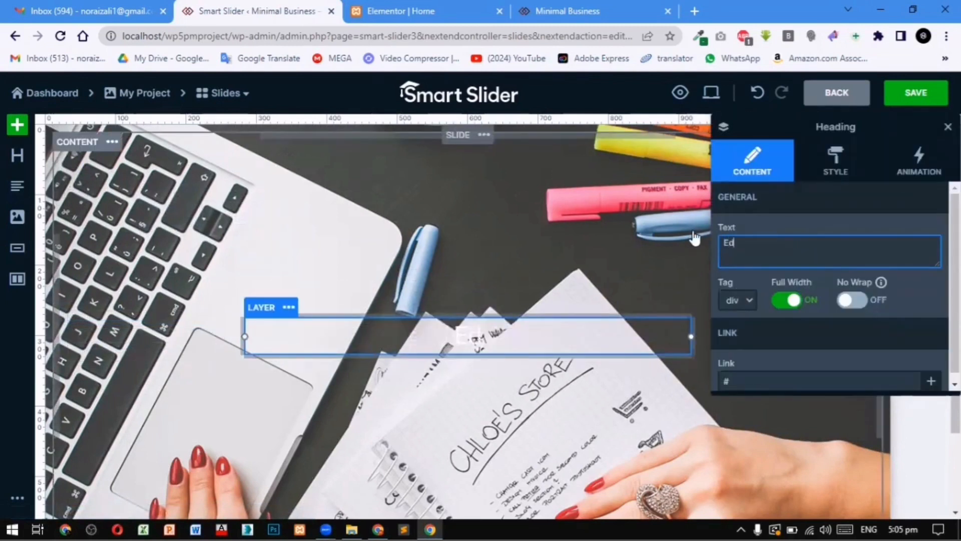
type("ucation")
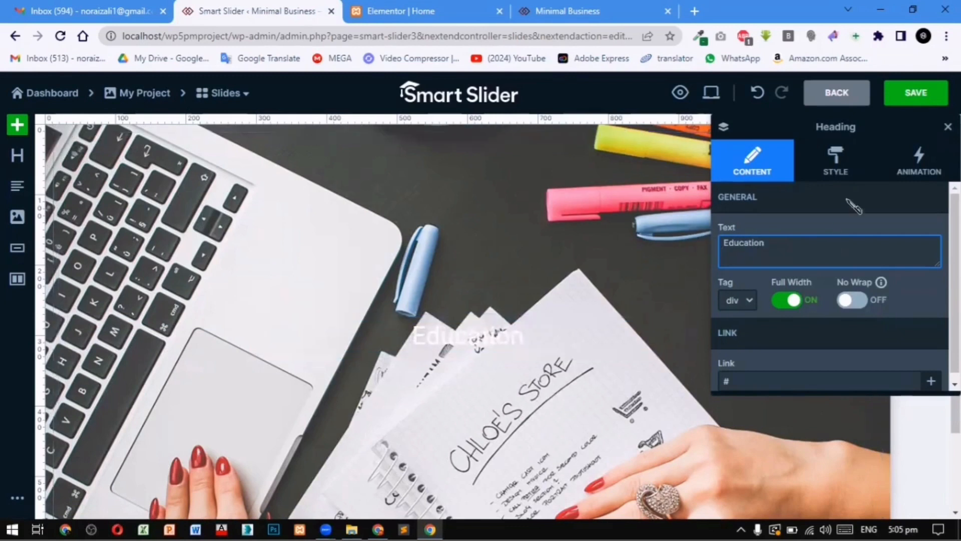
Set the Education heading's text color to black (000000FF) and its font size to 100 px.
left_click(835, 173)
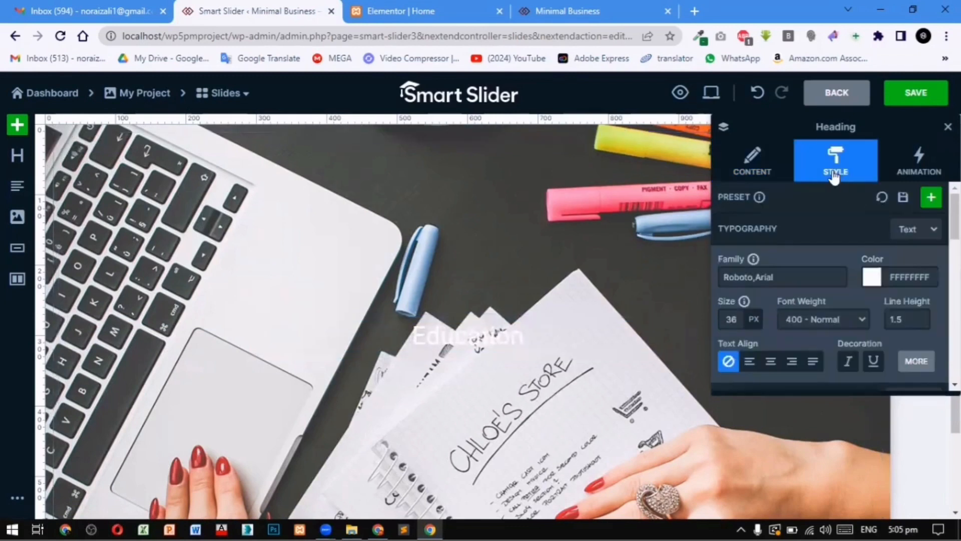
left_click(873, 278)
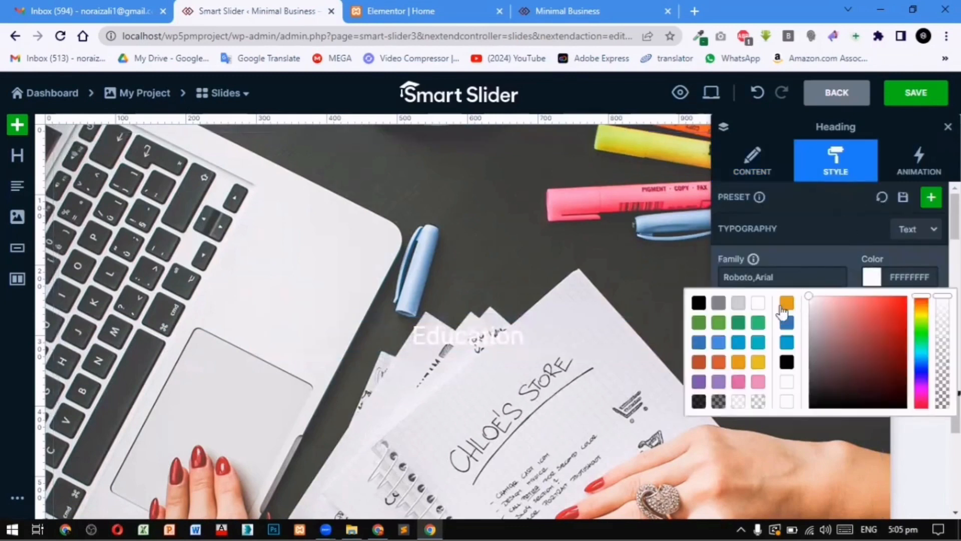
left_click(699, 305)
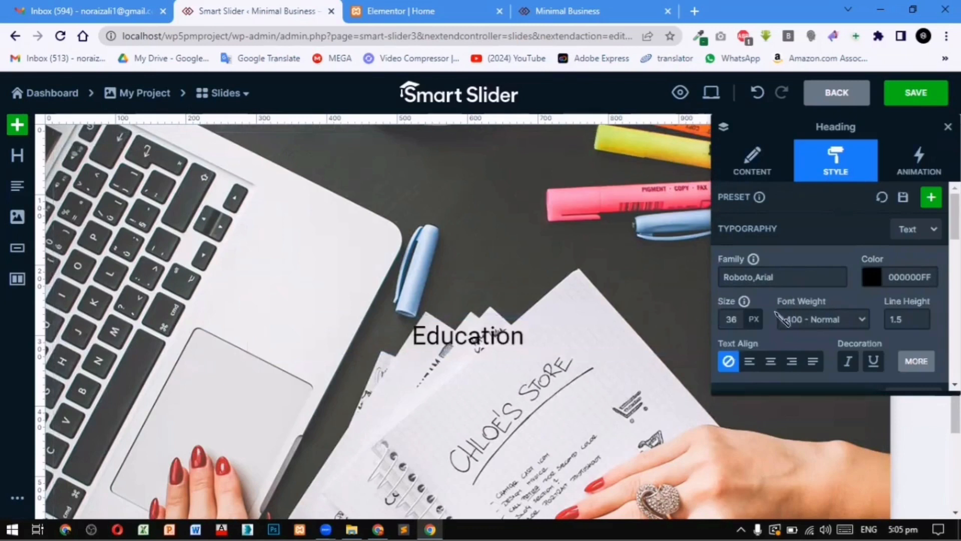
mouse_move(740, 328)
left_click_drag(751, 341, 775, 349)
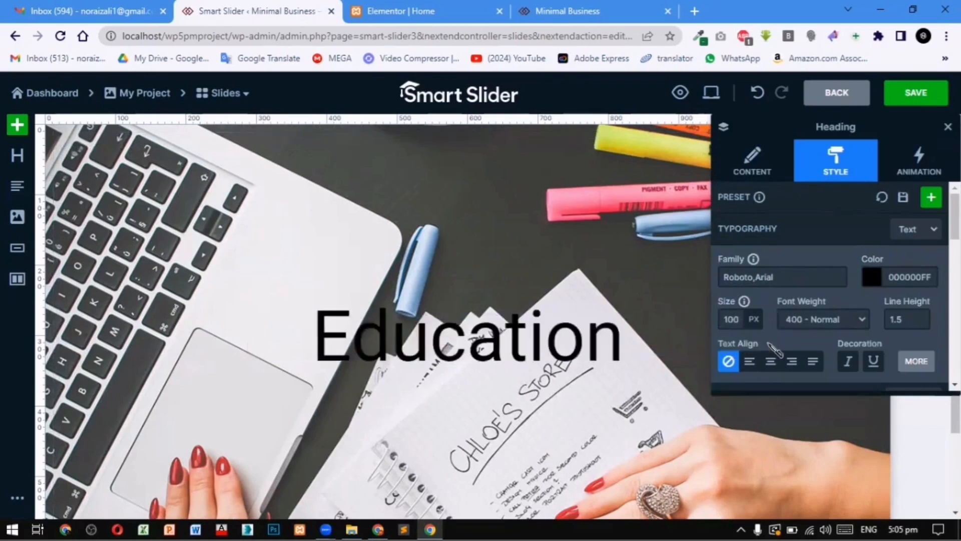
Make the Education heading italic and center-align its text.
left_click(848, 361)
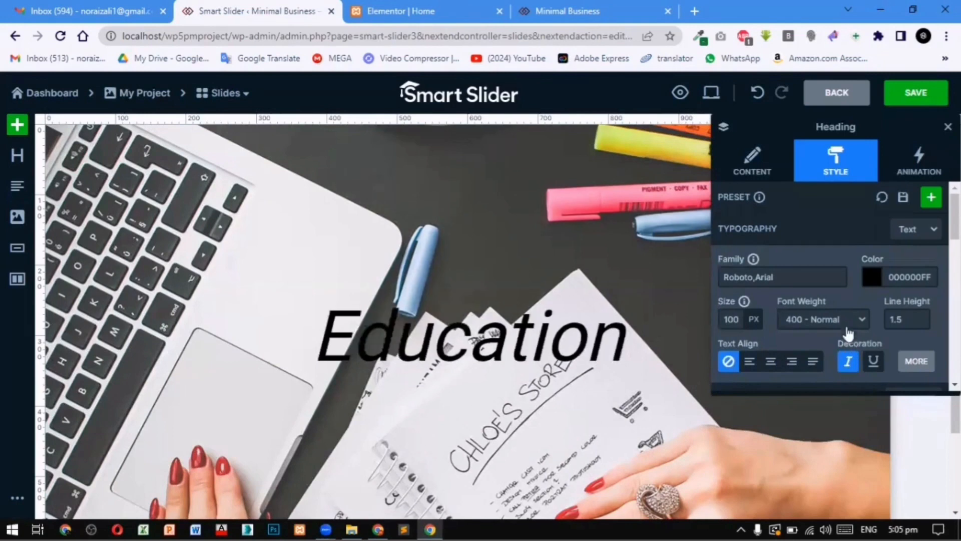
left_click(771, 363)
scroll(916, 346, "down", 10)
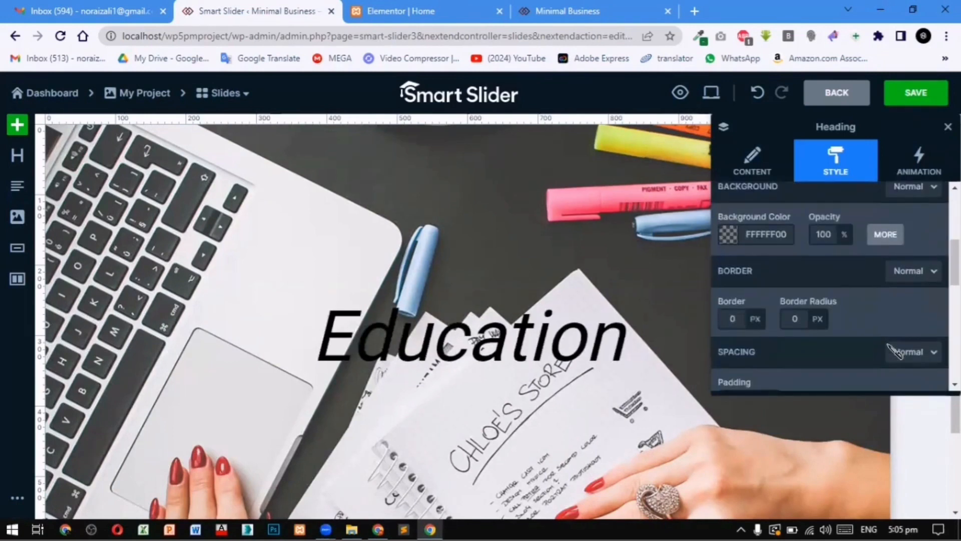
scroll(889, 352, "down", 3)
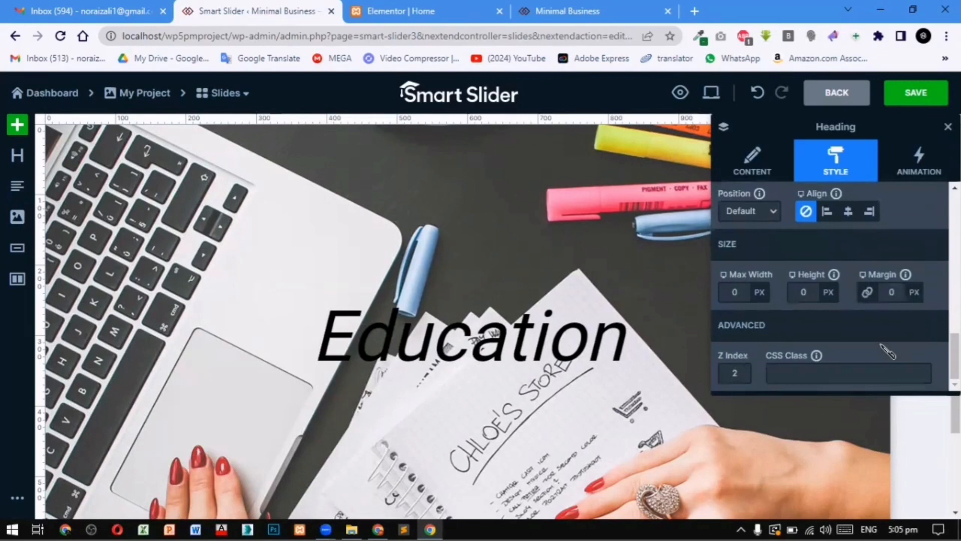
scroll(843, 341, "up", 10)
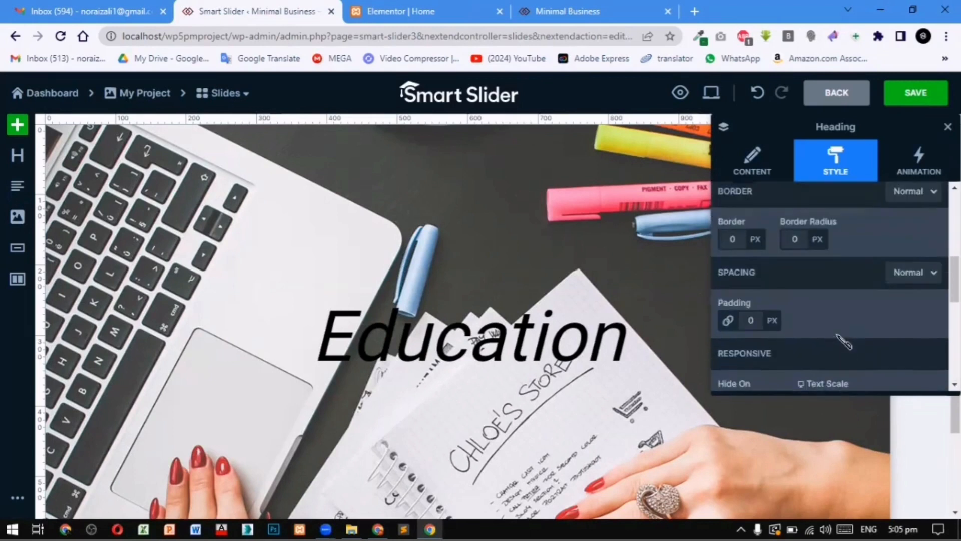
scroll(843, 342, "up", 3)
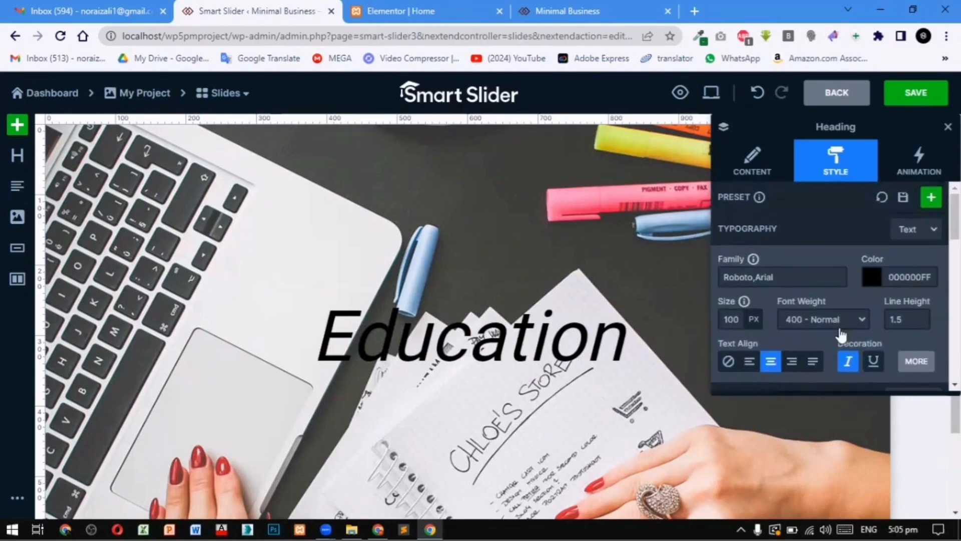
Save the slide, close the layer settings window and return to the project overview.
left_click(918, 176)
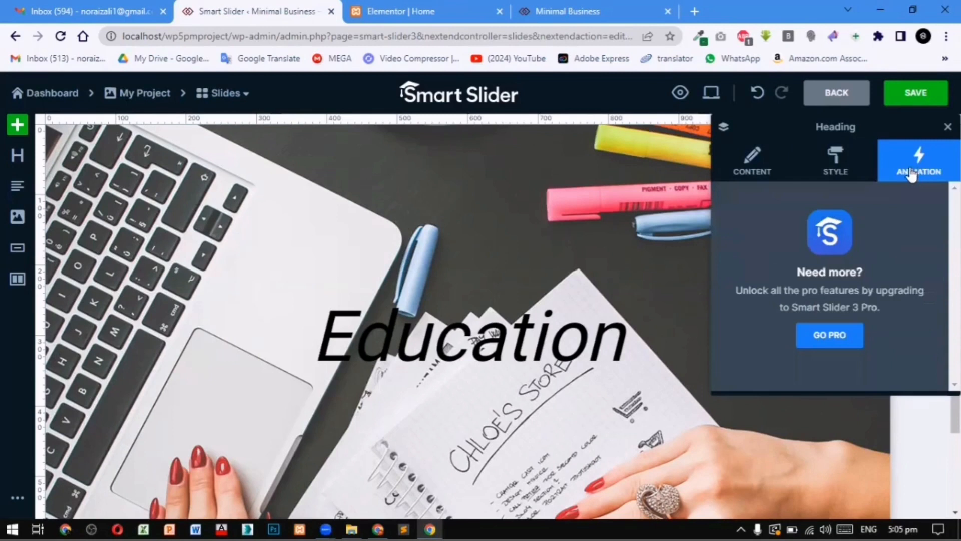
left_click(759, 173)
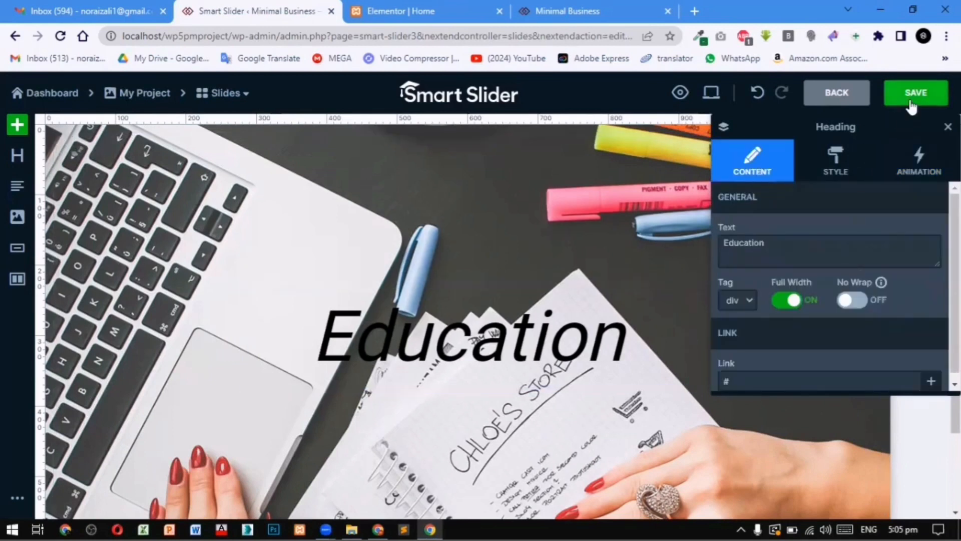
left_click(911, 100)
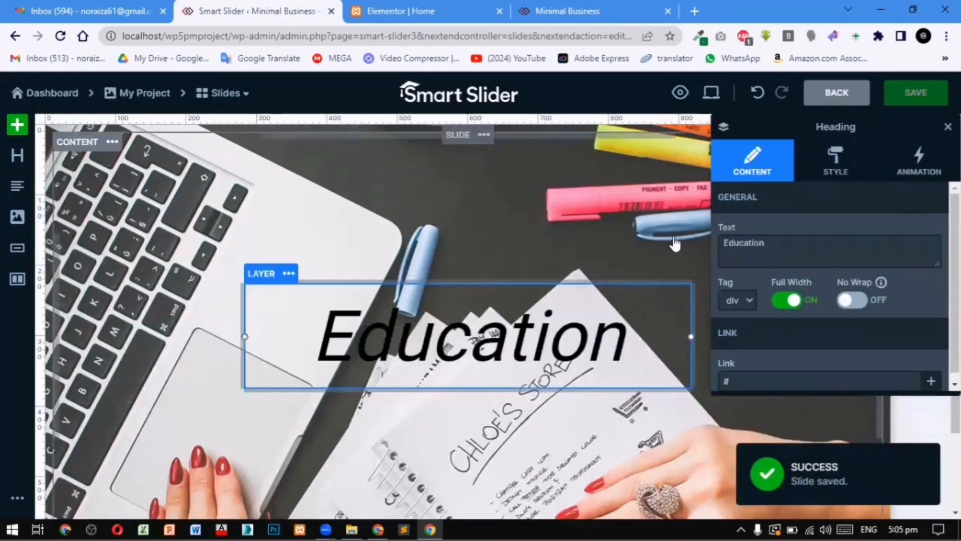
left_click(695, 248)
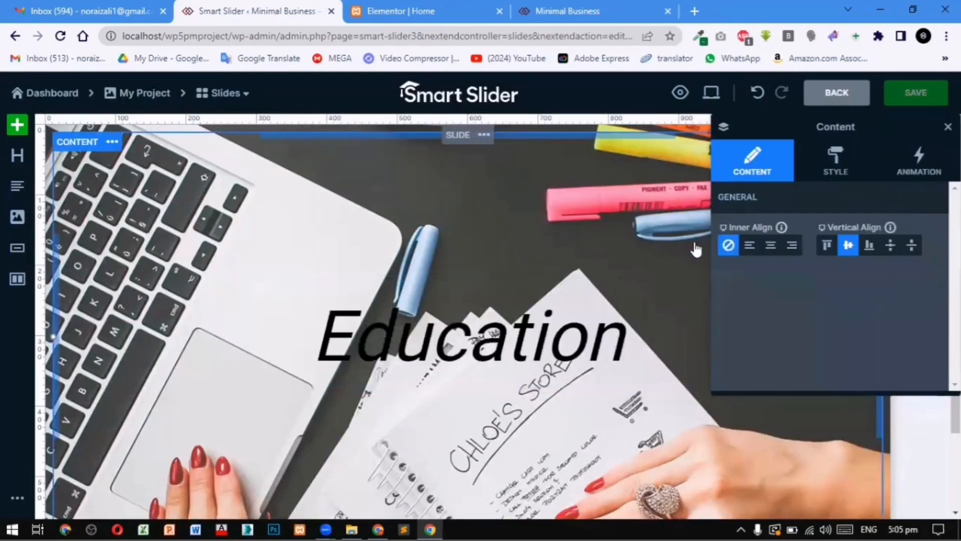
left_click(948, 127)
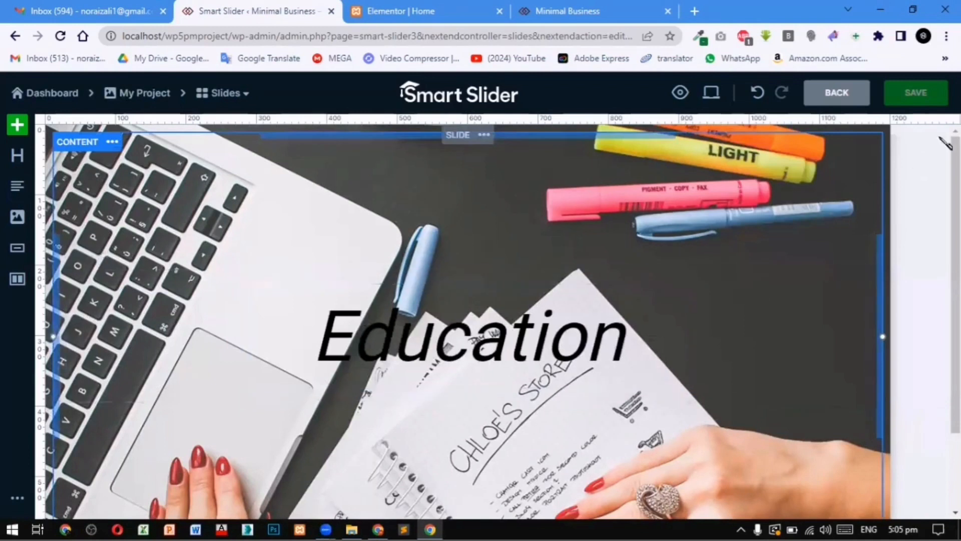
left_click(840, 102)
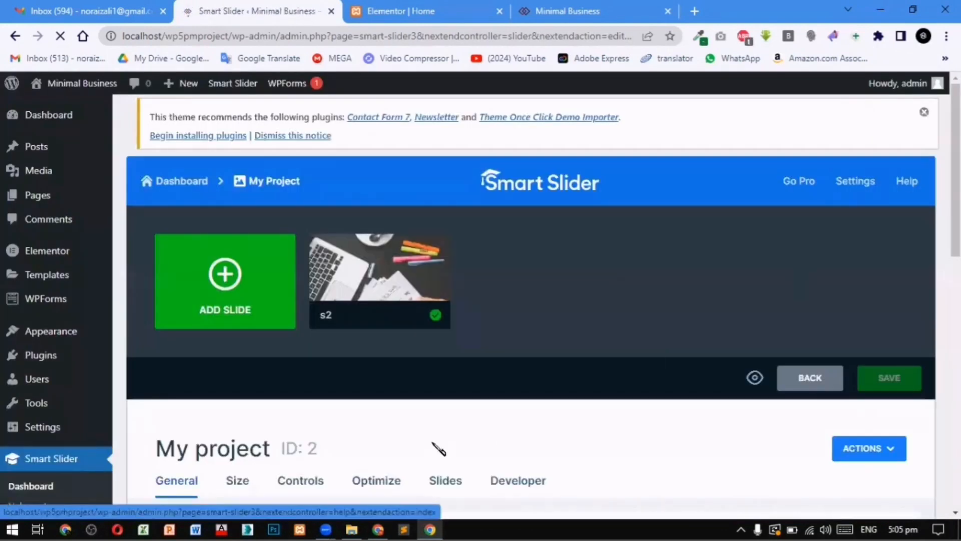
Copy the project's publish shortcode, [smartslider3 slider="2"].
scroll(436, 449, "down", 5)
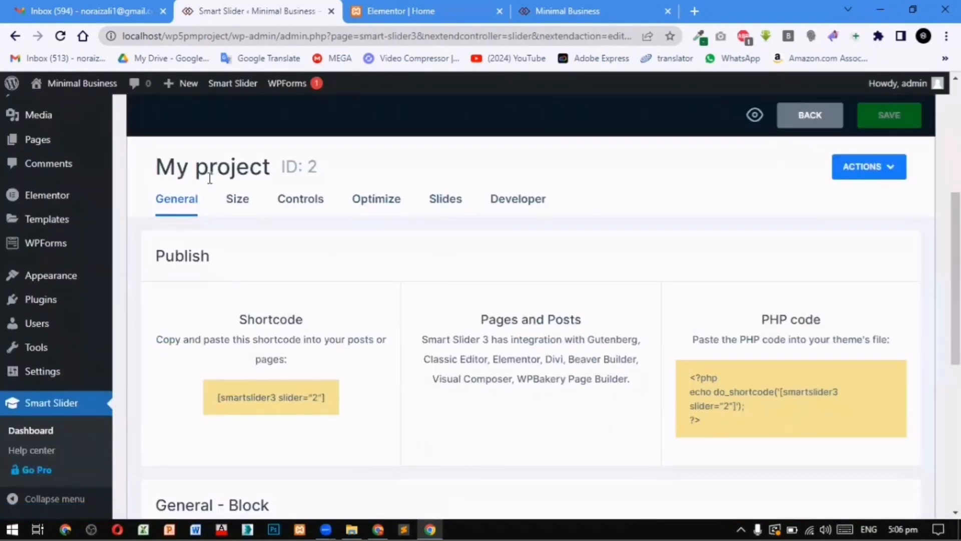
scroll(403, 353, "down", 4)
scroll(399, 354, "up", 4)
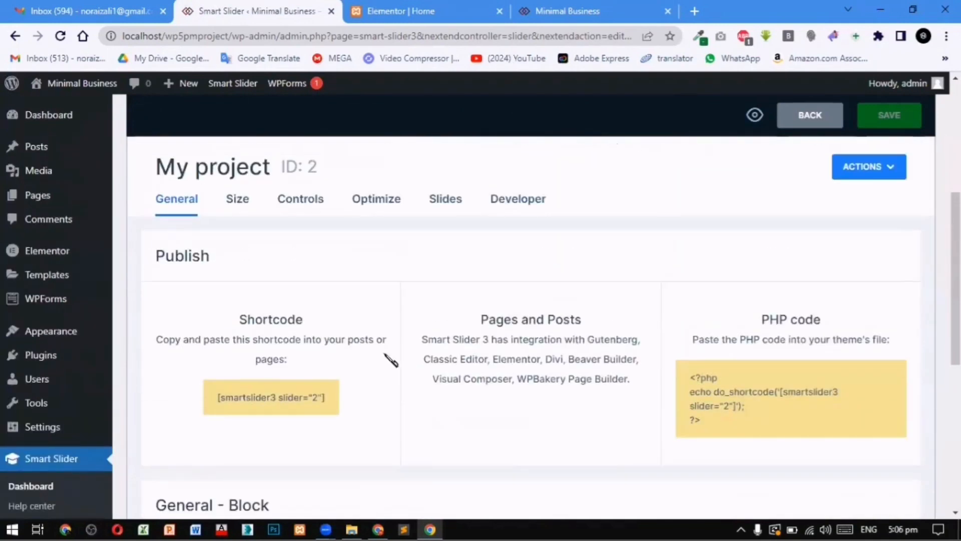
left_click(283, 395)
key("ctrl+c")
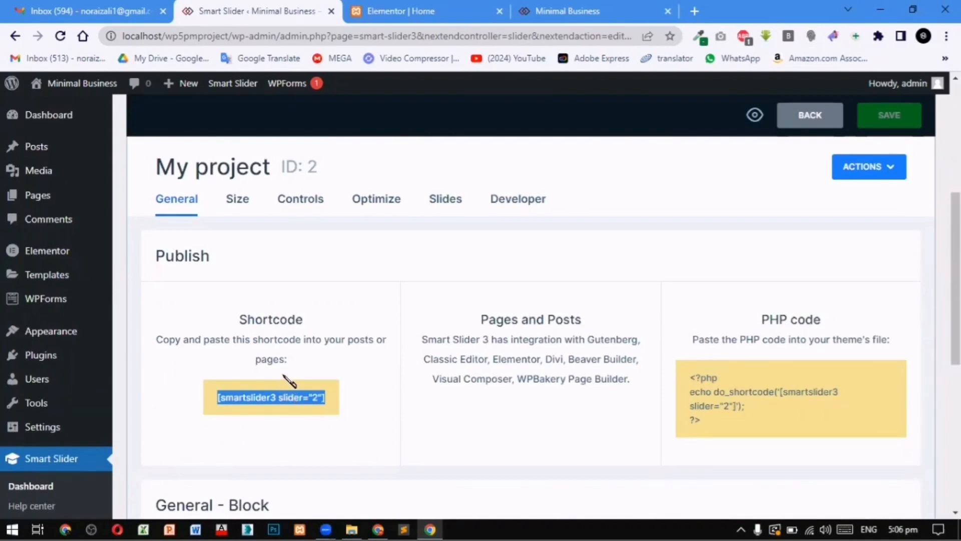
Switch to the Home page in Elementor and add a single-column section with its content width set to Full Width.
left_click(453, 11)
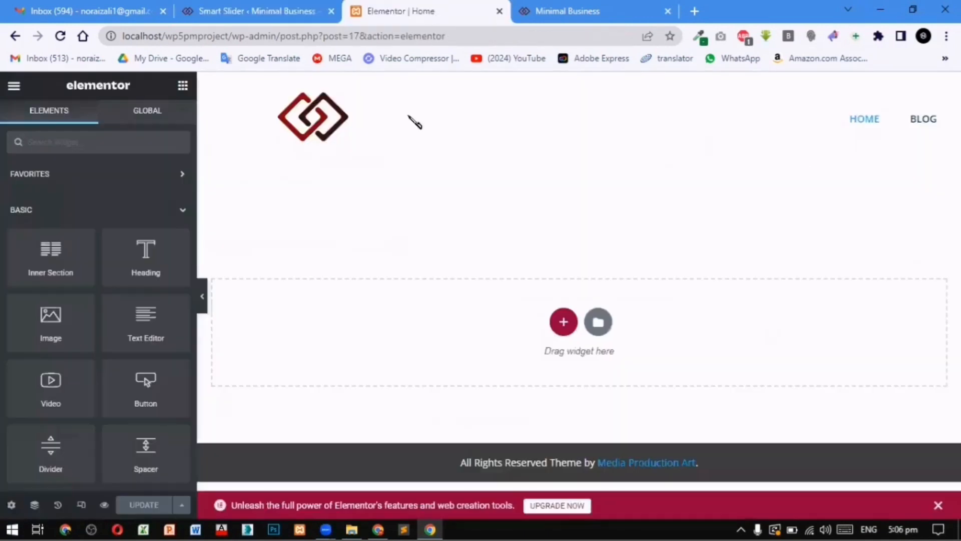
left_click(564, 322)
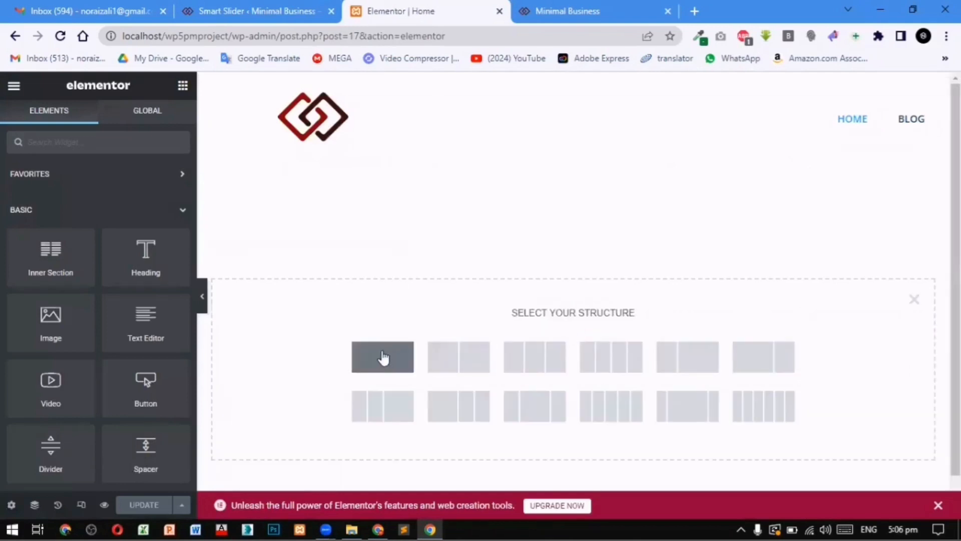
left_click(137, 193)
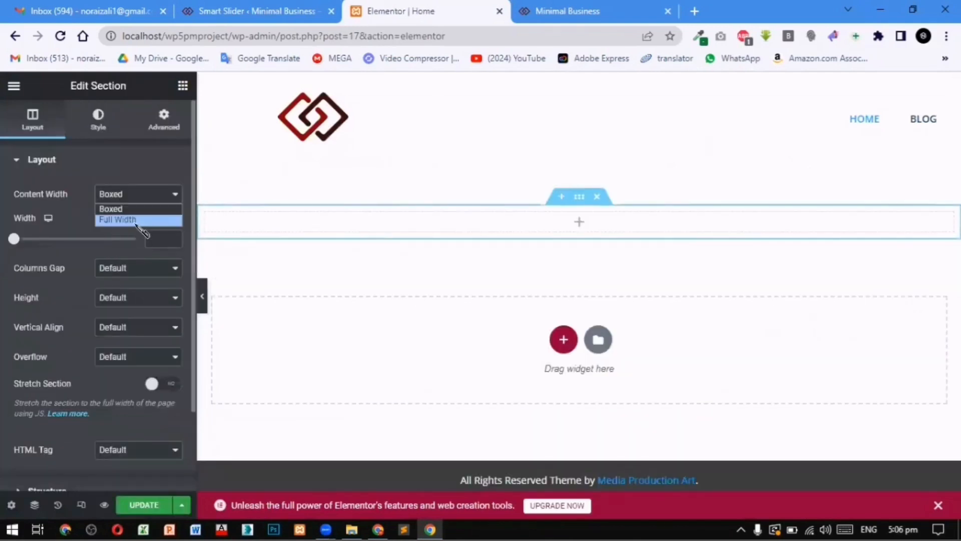
left_click(133, 219)
Search the widgets for "shor" and place the Shortcode widget in the new empty section.
left_click(183, 85)
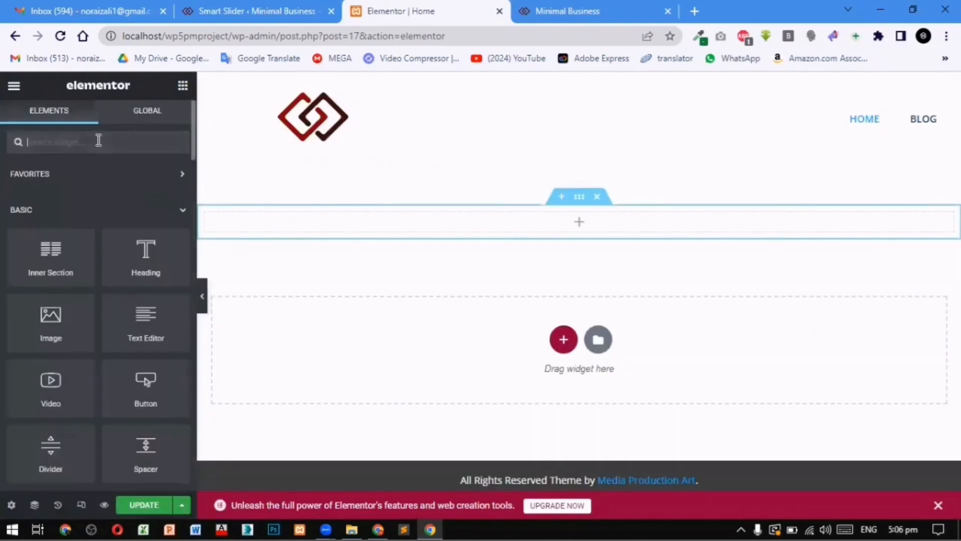
type("sho")
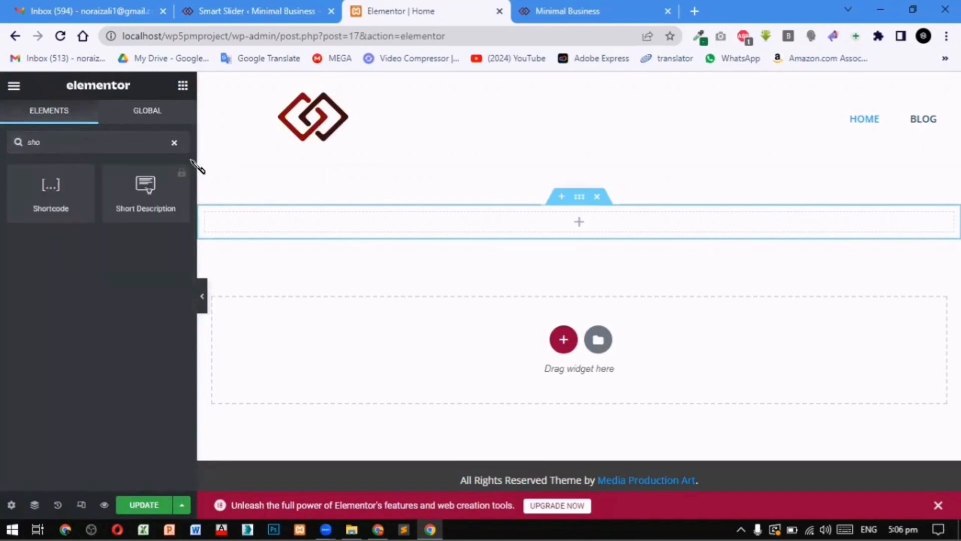
type("rt c")
key("BackSpace")
key("BackSpace")
key("BackSpace")
key("BackSpace")
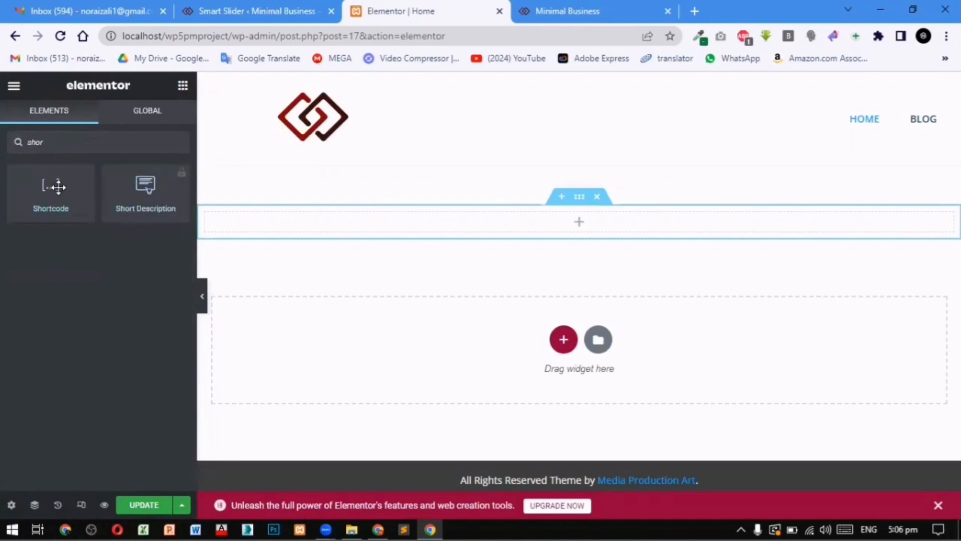
left_click_drag(50, 187, 518, 224)
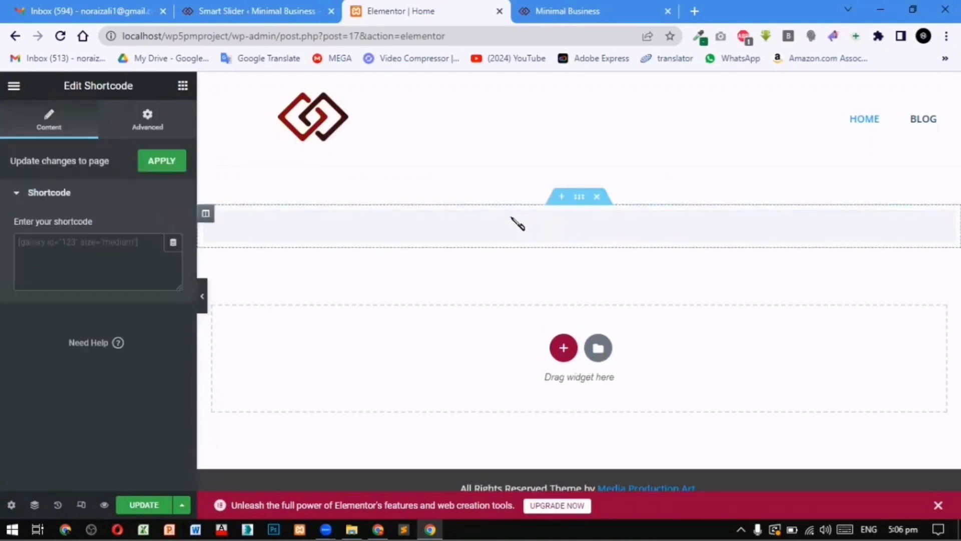
Paste the copied shortcode [smartslider3 slider="2"] into the Shortcode widget and check the image block on the page.
left_click(132, 250)
key("ctrl+v")
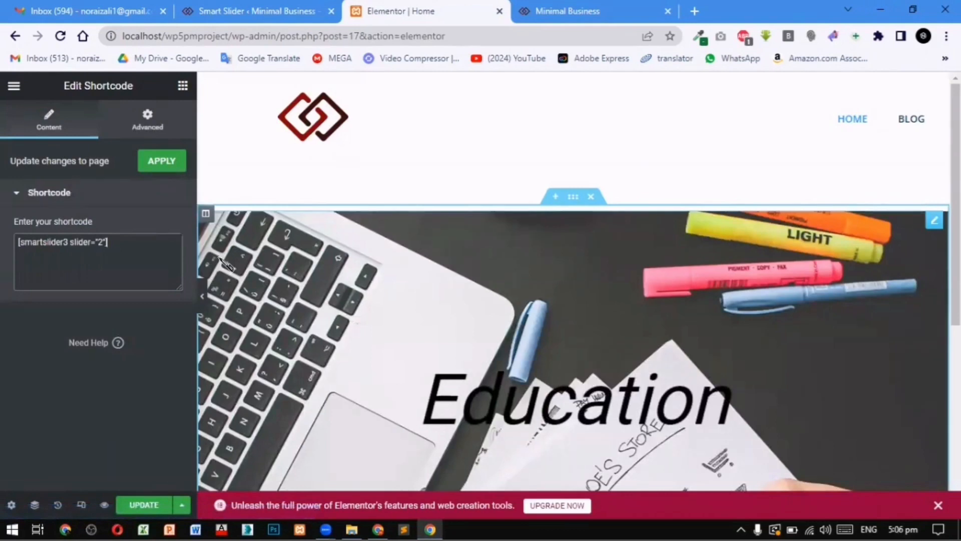
scroll(397, 344, "down", 5)
scroll(398, 346, "up", 5)
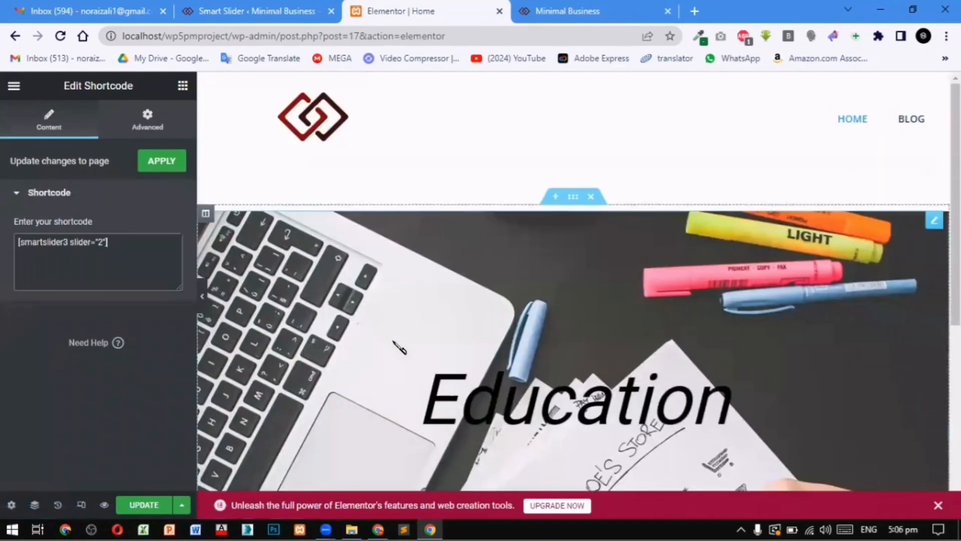
Set the top margin of the image block's section to -62 px to pull it up against the header.
left_click(573, 197)
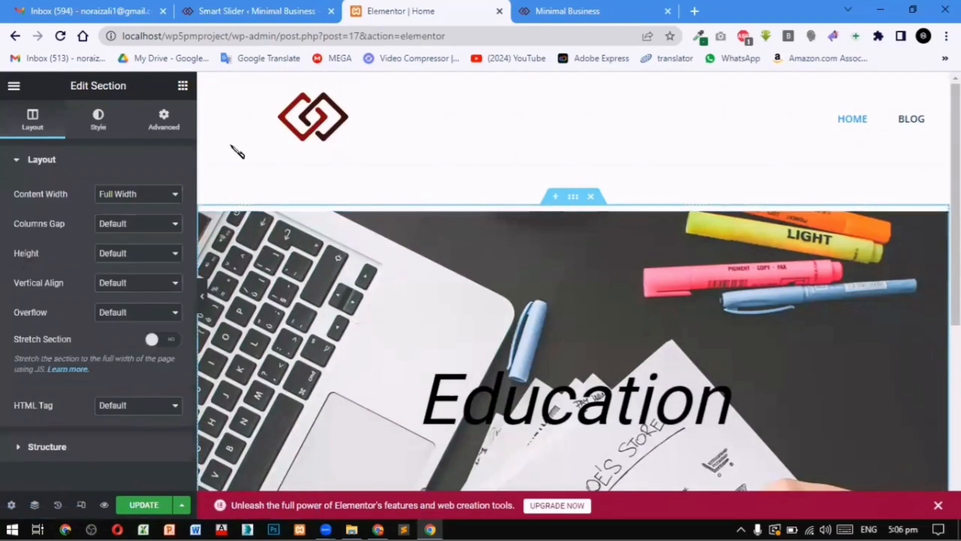
left_click(164, 120)
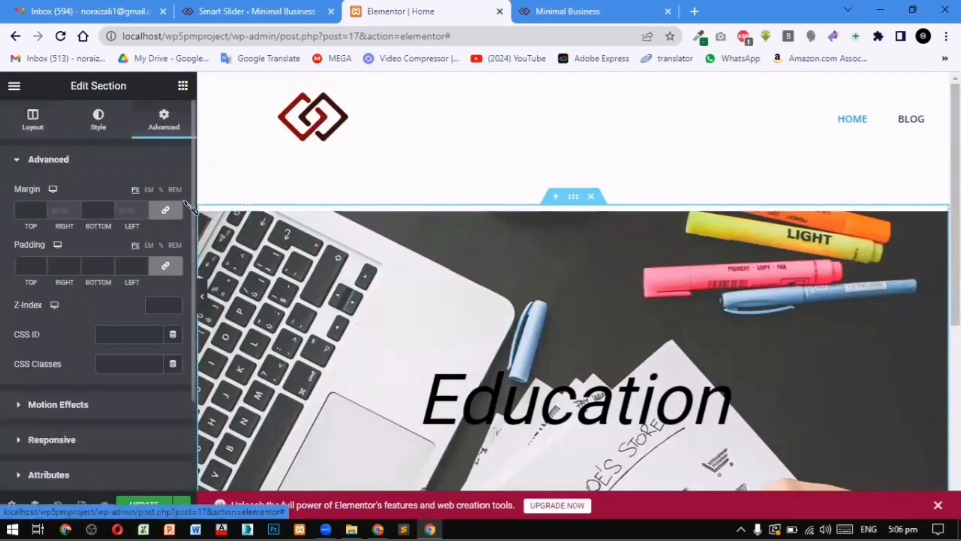
left_click(42, 213)
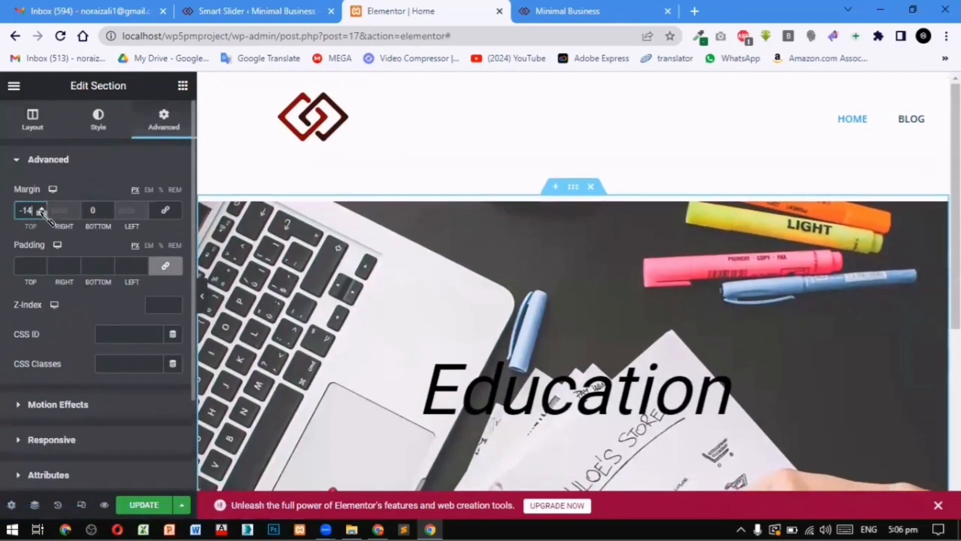
left_click_drag(42, 212, 42, 213)
Update the Home page and reload the live Minimal Business site to check the published block.
left_click(144, 505)
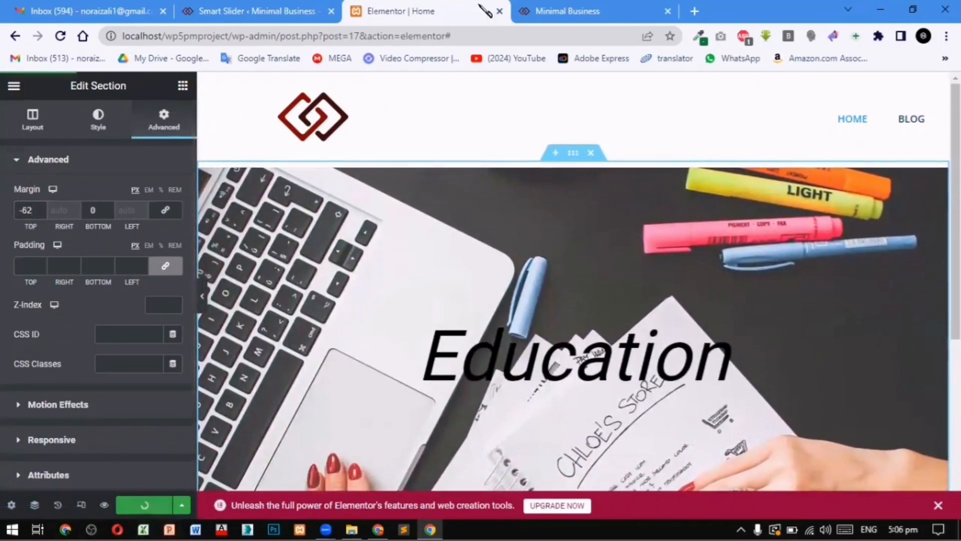
left_click(563, 10)
left_click(60, 36)
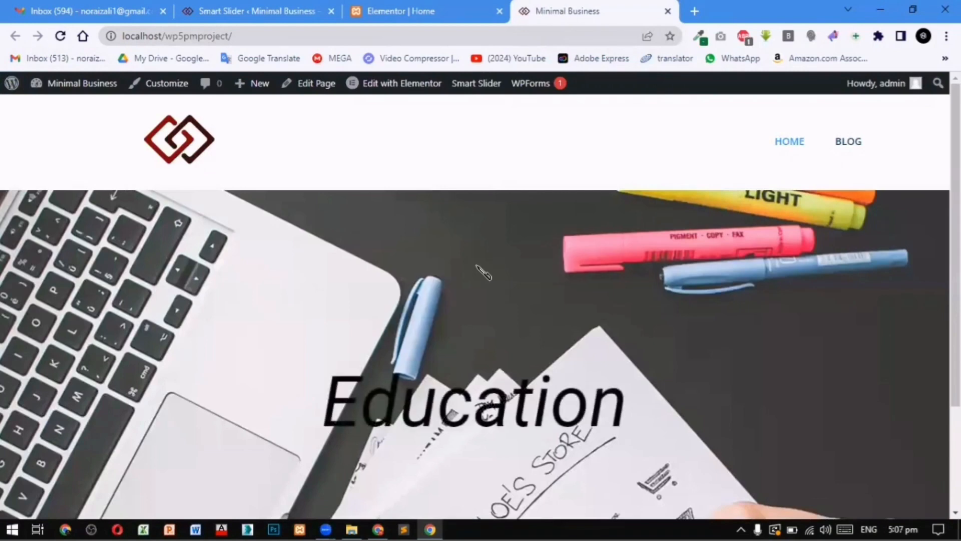
Look over the live page, then delete the section holding the image block from the Home page in Elementor.
scroll(466, 273, "down", 3)
scroll(454, 280, "up", 3)
left_click(422, 10)
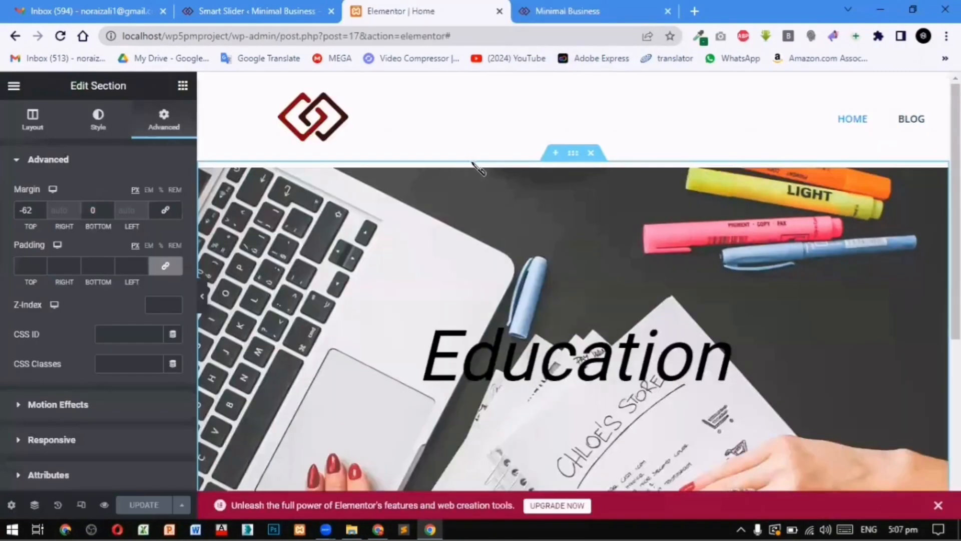
left_click(591, 153)
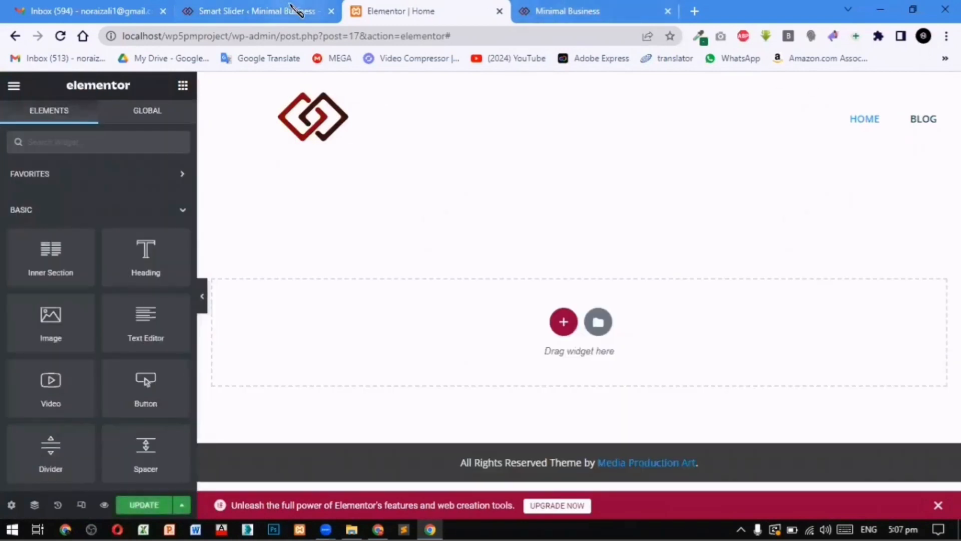
Return to the Smart Slider dashboard and move the existing block project "My project" to the trash.
left_click(306, 11)
scroll(216, 232, "up", 5)
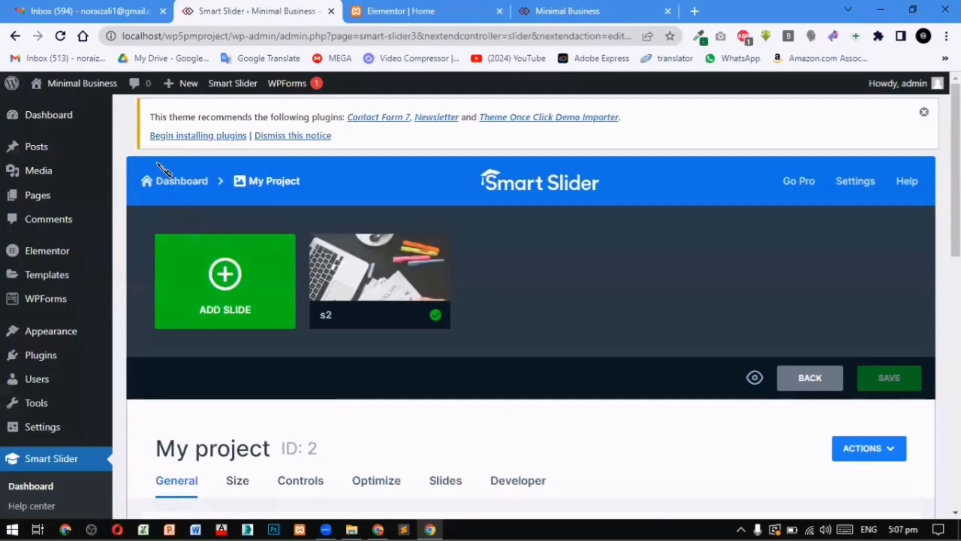
left_click(164, 189)
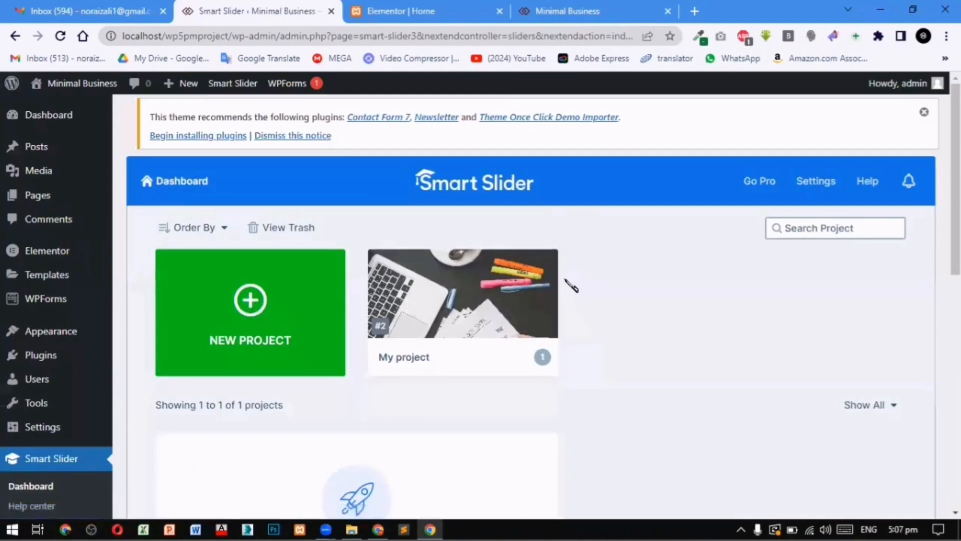
left_click(546, 266)
left_click(518, 338)
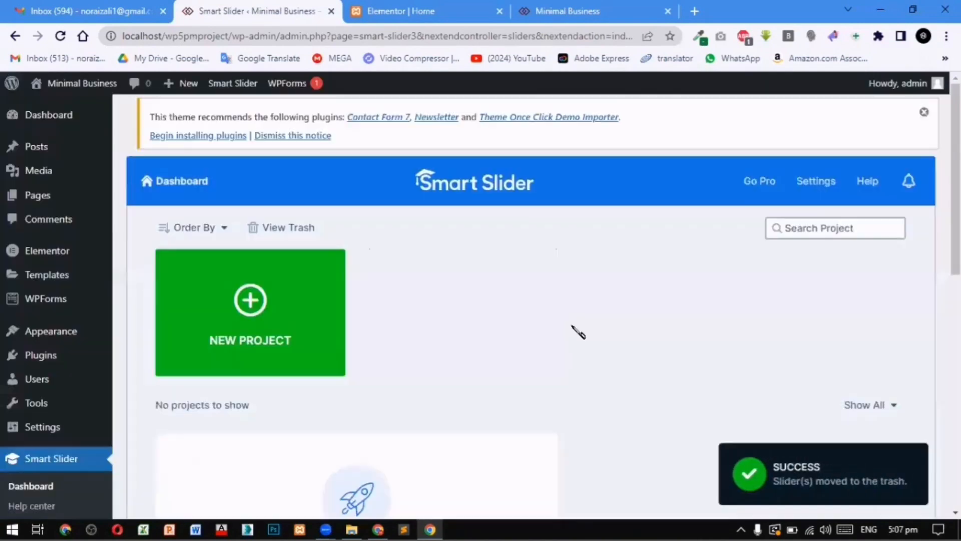
Create a new Smart Slider project with project type Slider and slider type Simple.
left_click(254, 300)
left_click(356, 292)
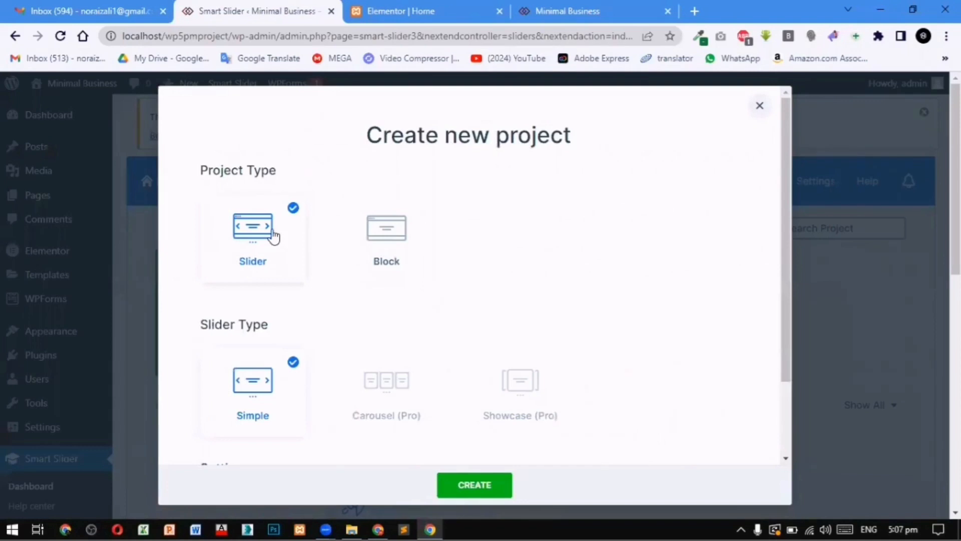
left_click(452, 497)
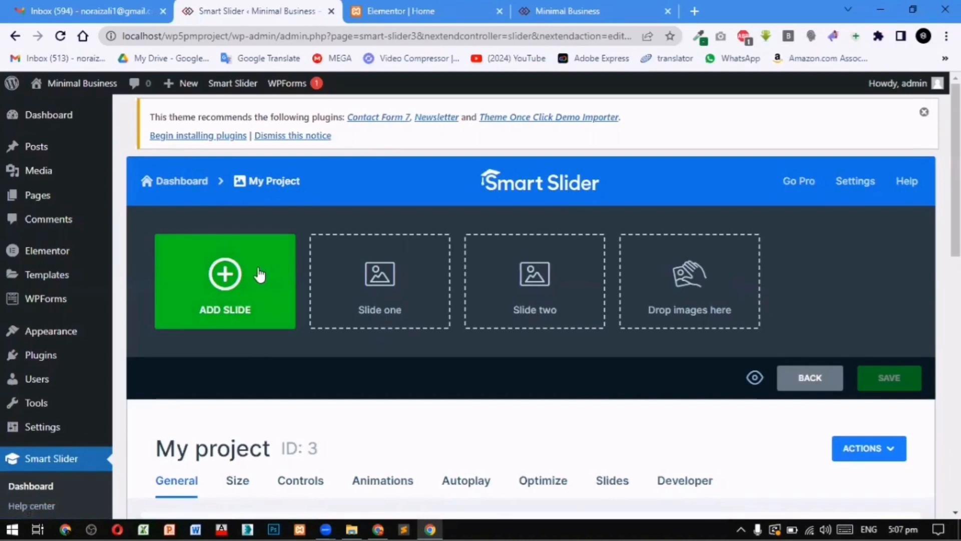
Add the s2 image from the Media Library as the first slide and close the slide-adding options.
left_click(259, 275)
left_click(217, 254)
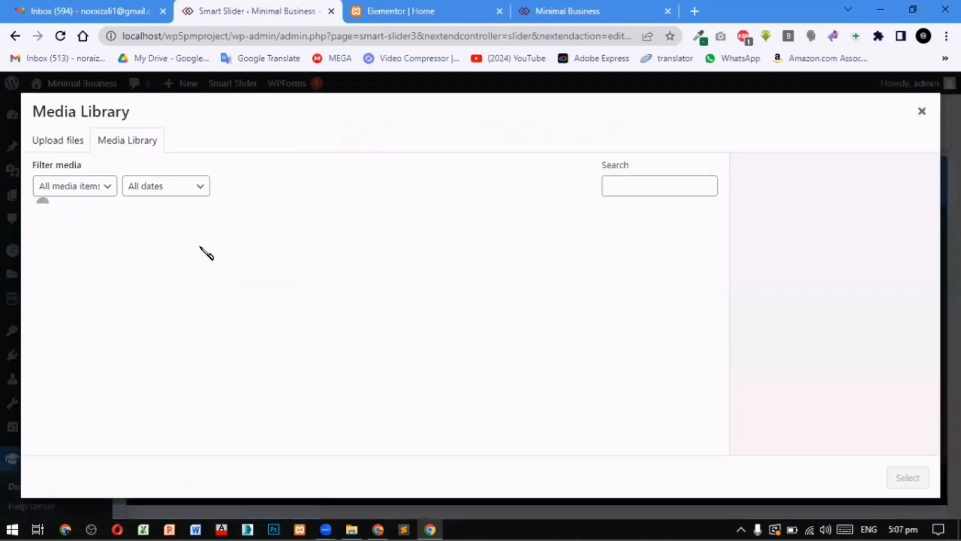
left_click(60, 250)
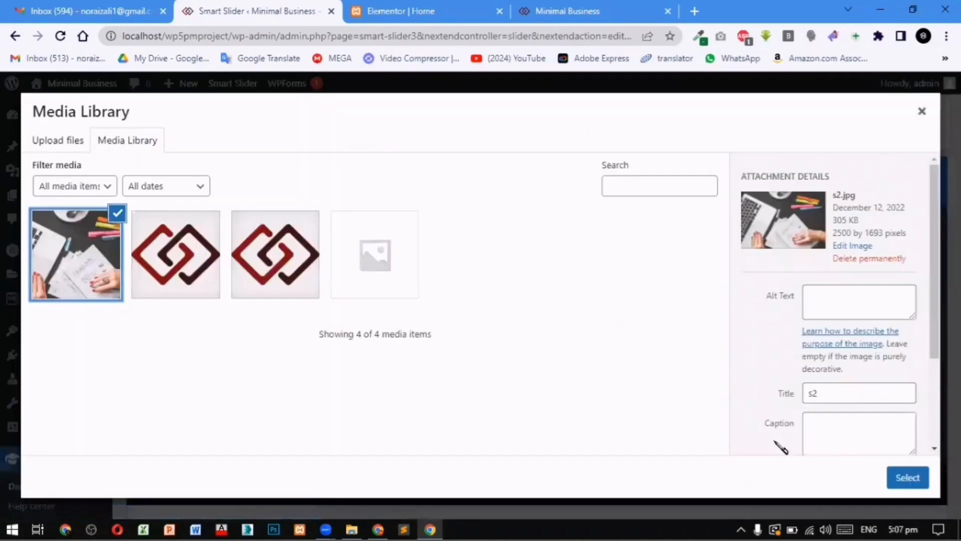
left_click(910, 478)
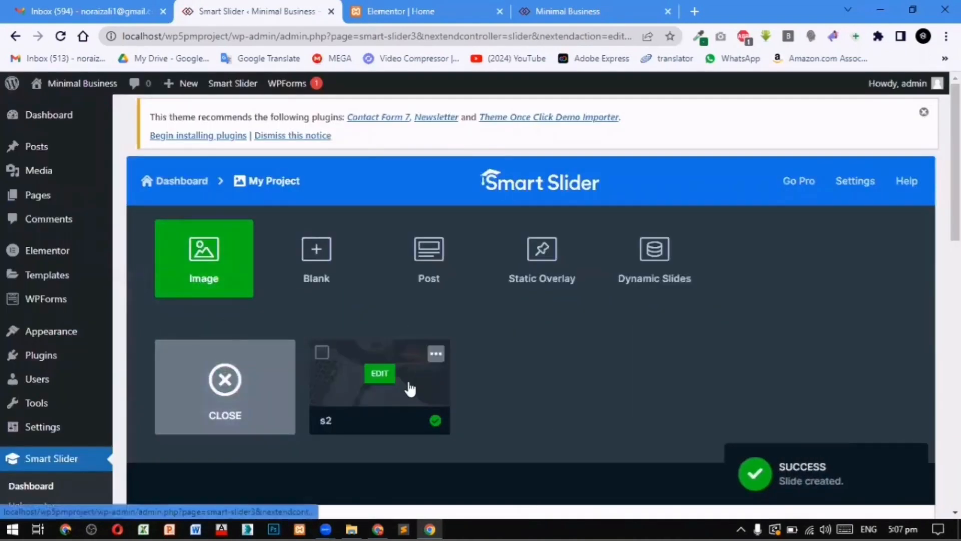
scroll(415, 378, "down", 3)
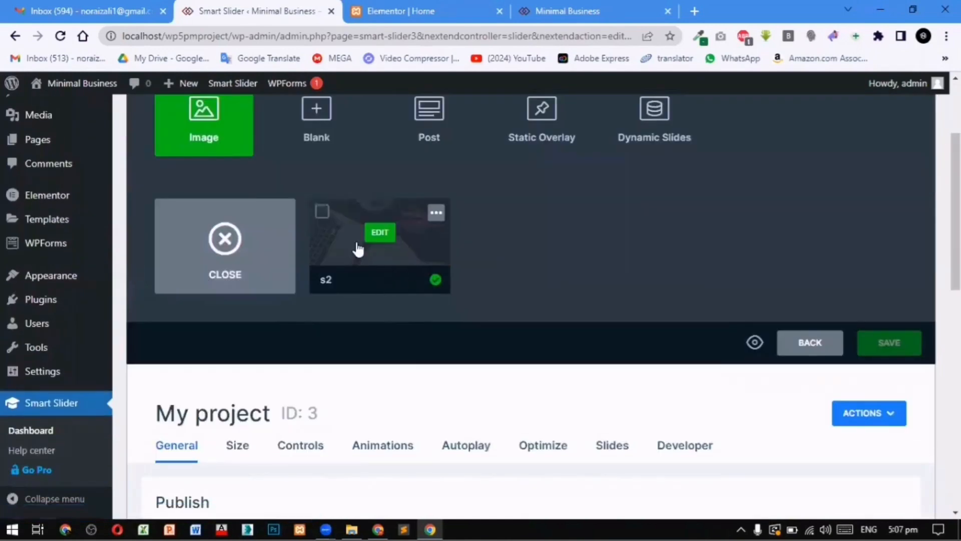
scroll(357, 249, "up", 2)
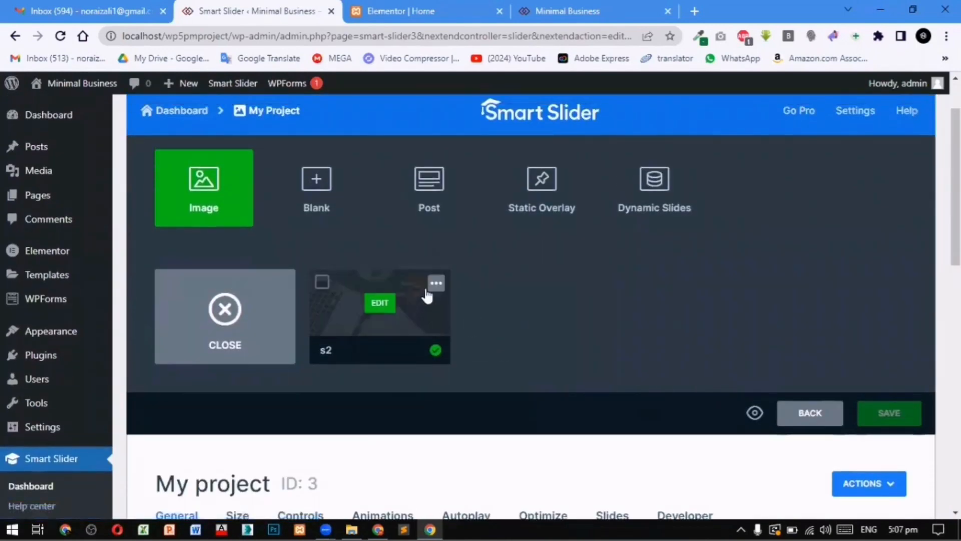
left_click(225, 315)
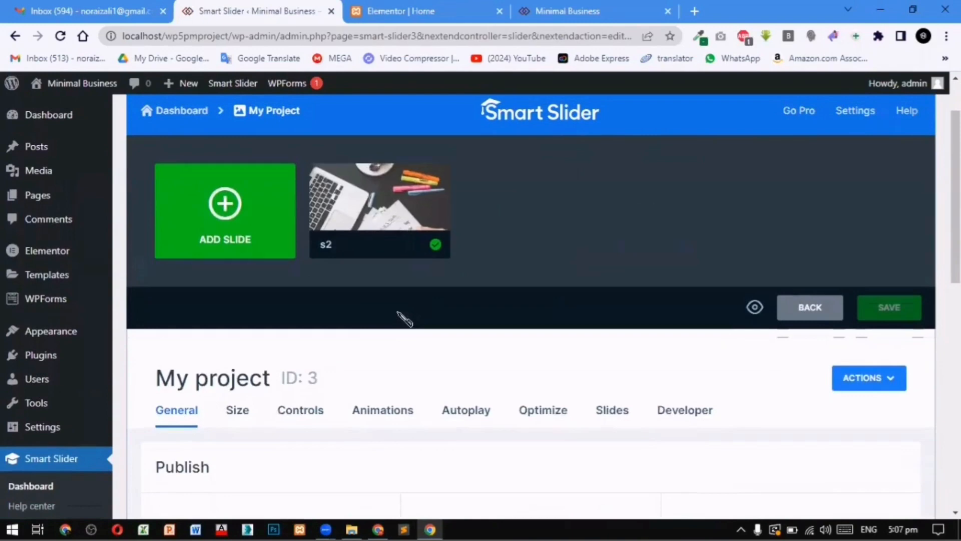
Start uploading an image for a second slide, browsing drive E: to 4 WordPress > WordPress Classes > Home > Home Img.
left_click(242, 223)
left_click(238, 193)
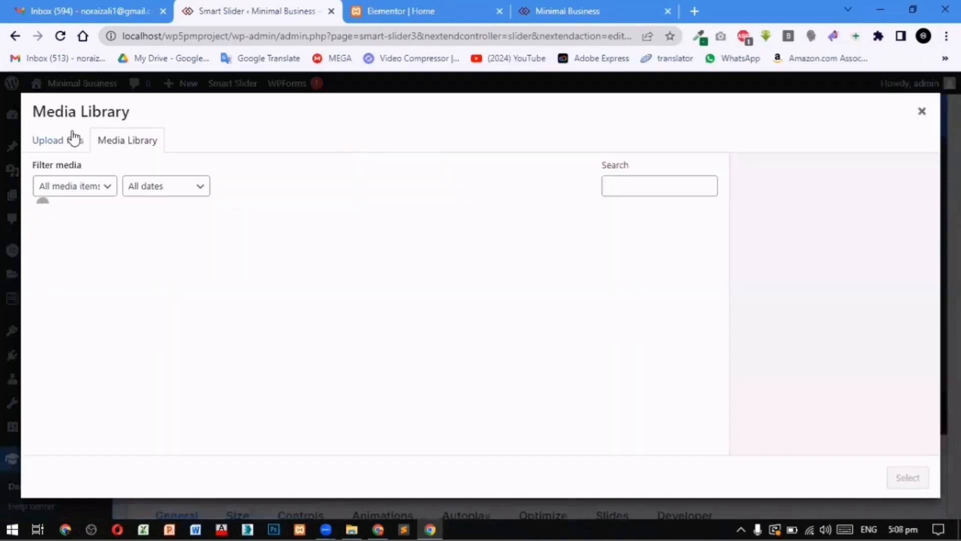
left_click(71, 139)
left_click(472, 333)
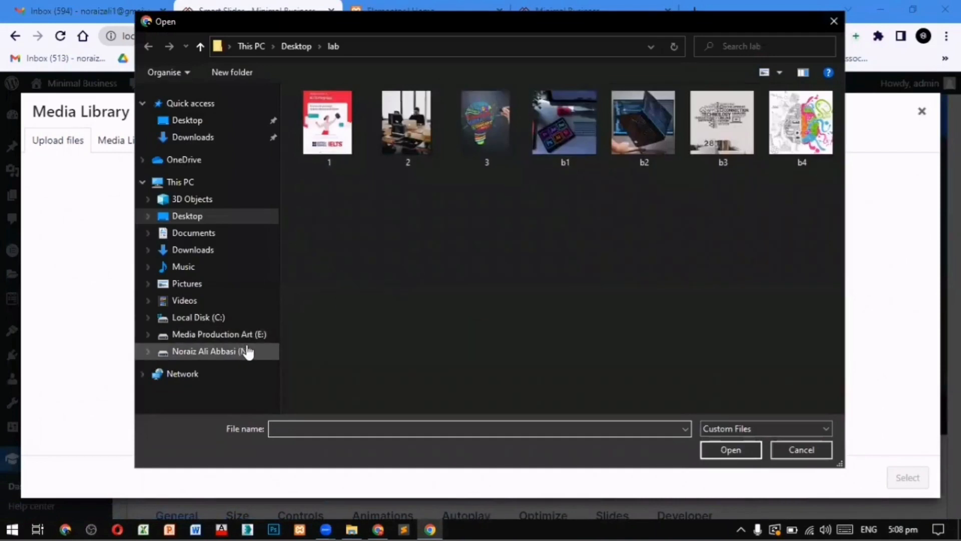
left_click(220, 334)
double_click(333, 122)
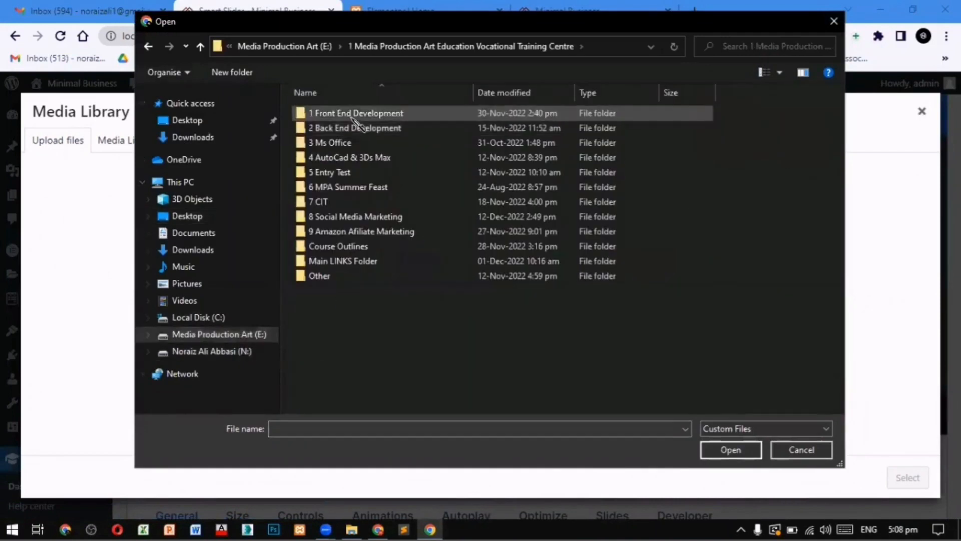
double_click(356, 114)
double_click(364, 157)
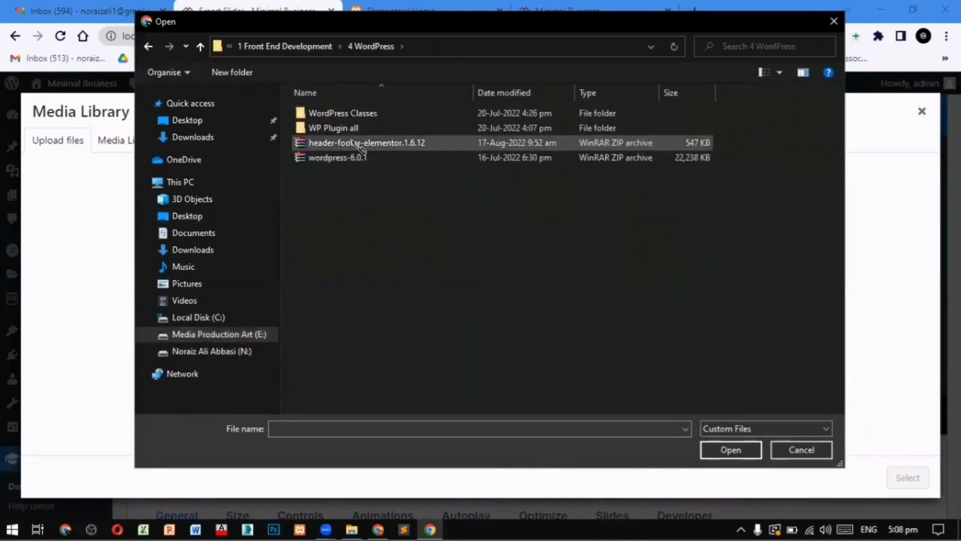
double_click(364, 117)
double_click(347, 158)
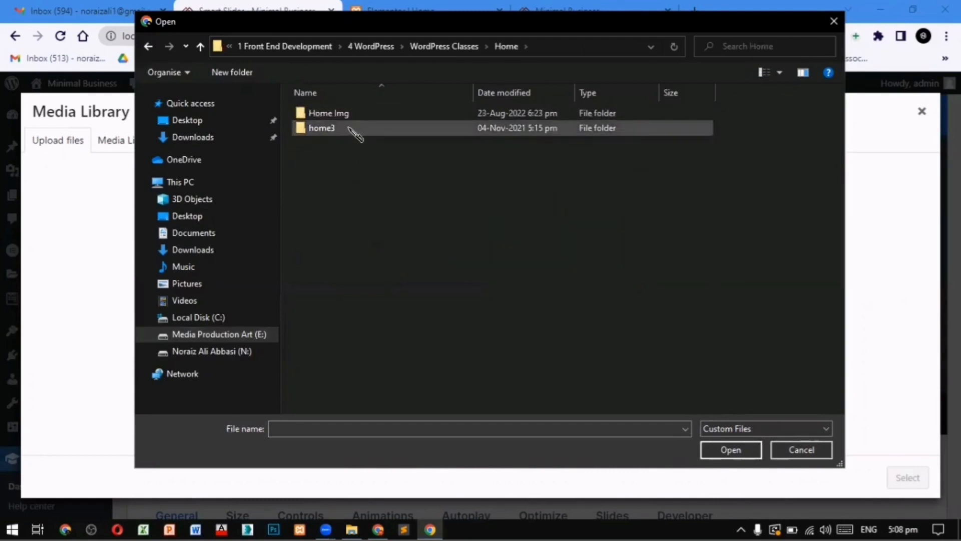
double_click(350, 117)
Upload the s1 image, add it as the second slide and close the slide-adding options.
left_click(576, 223)
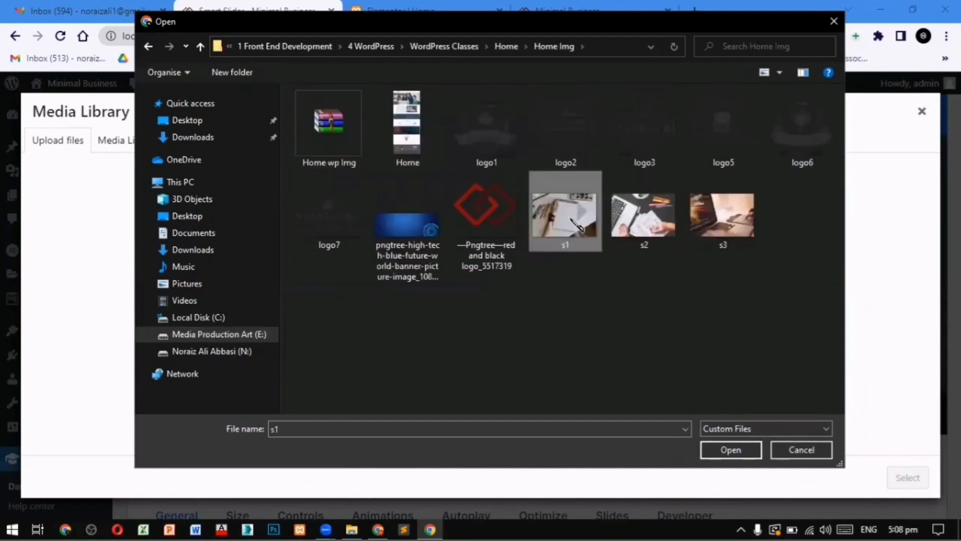
left_click(750, 451)
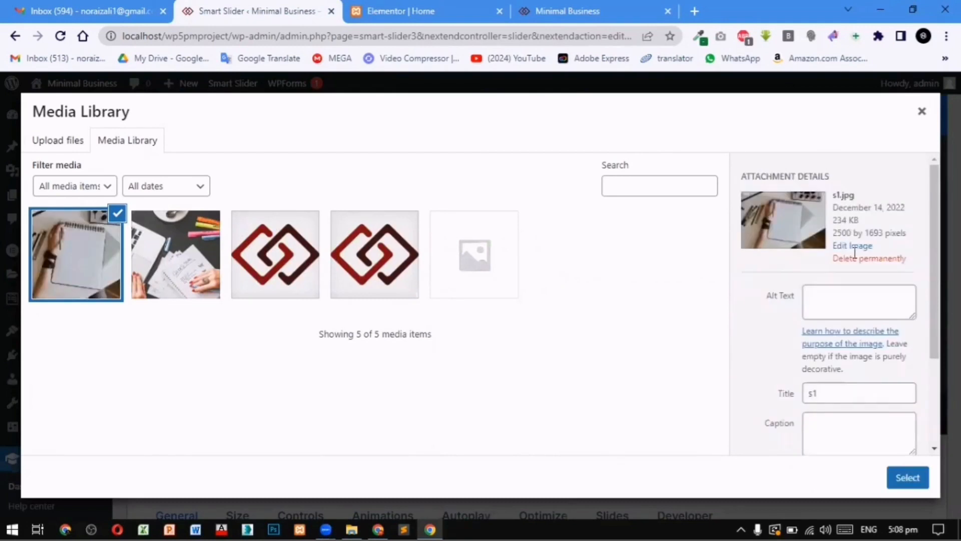
left_click(921, 477)
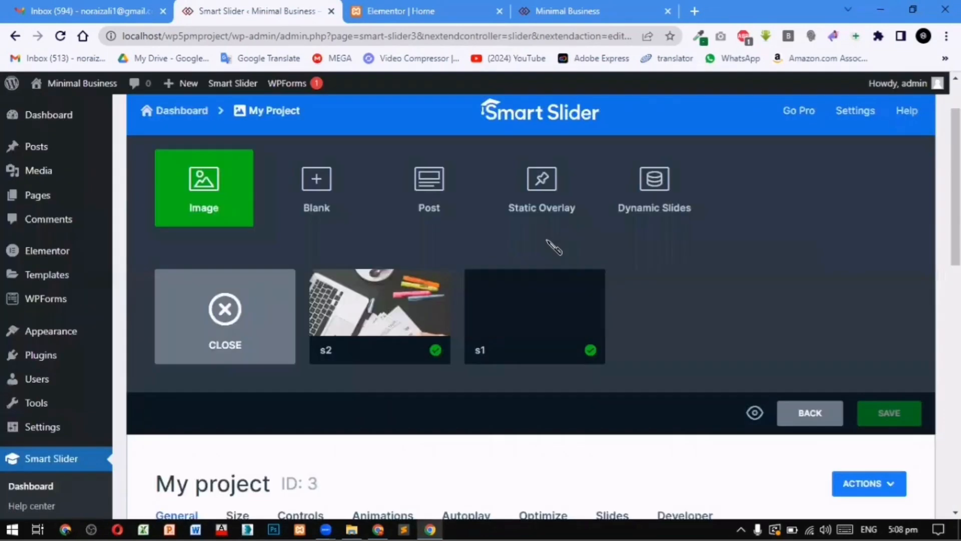
left_click(230, 325)
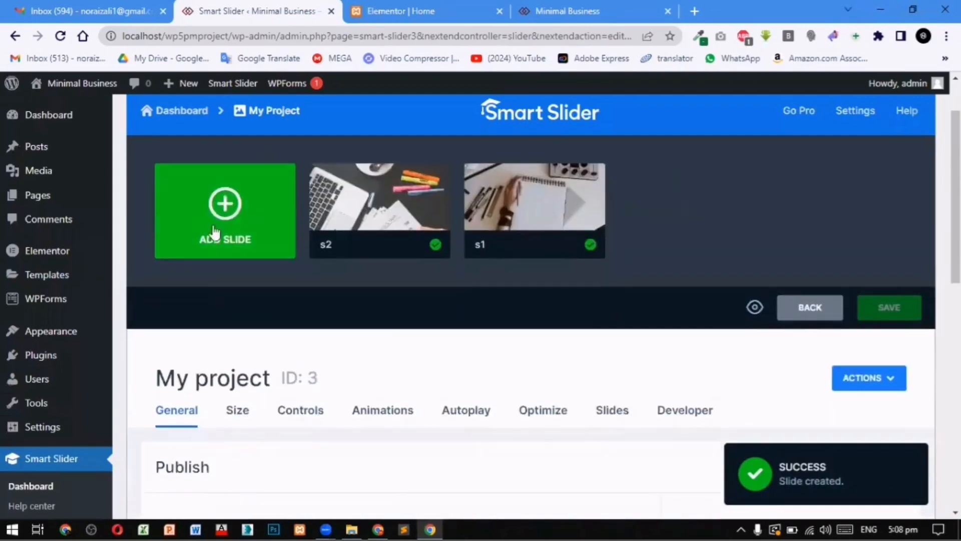
Upload the s3 image from the Home Img folder and add it as the third slide.
left_click(241, 225)
left_click(246, 187)
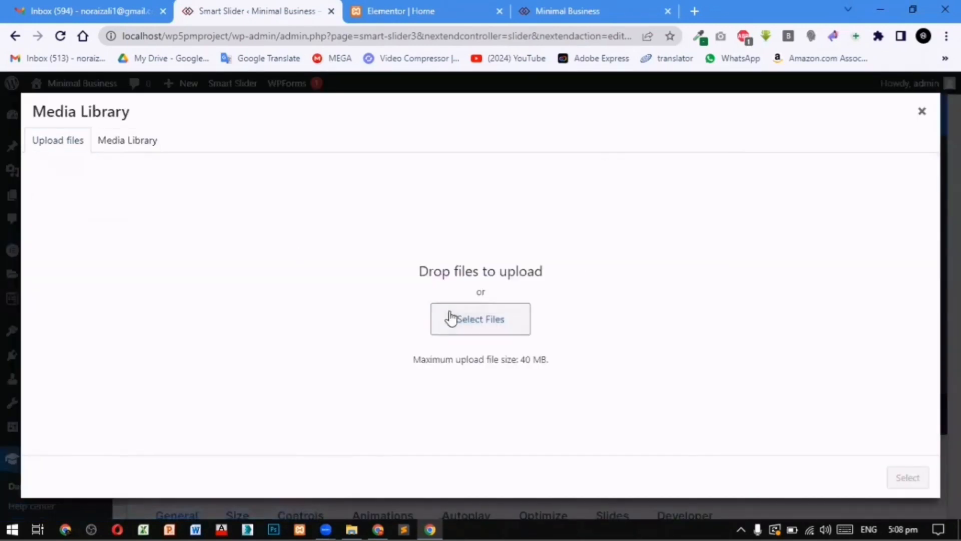
left_click(452, 319)
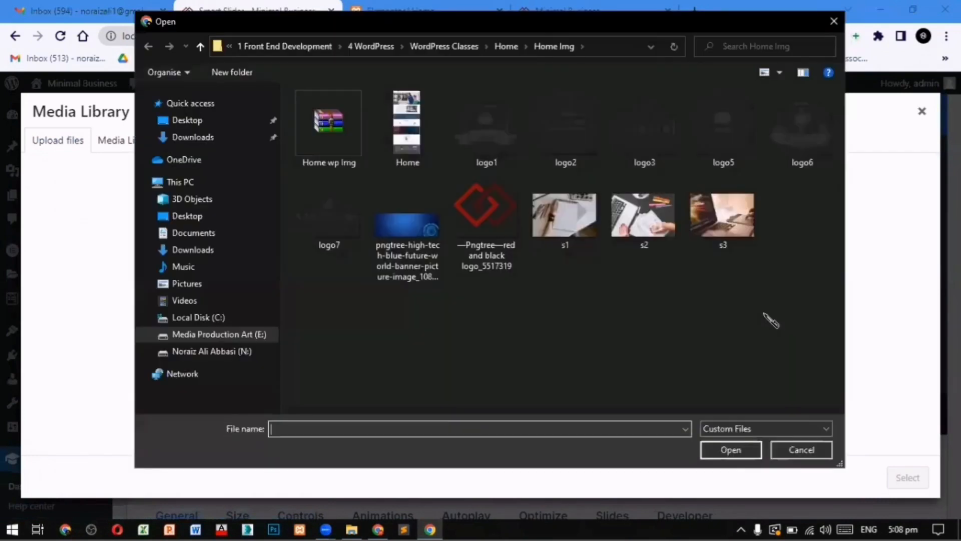
left_click(720, 216)
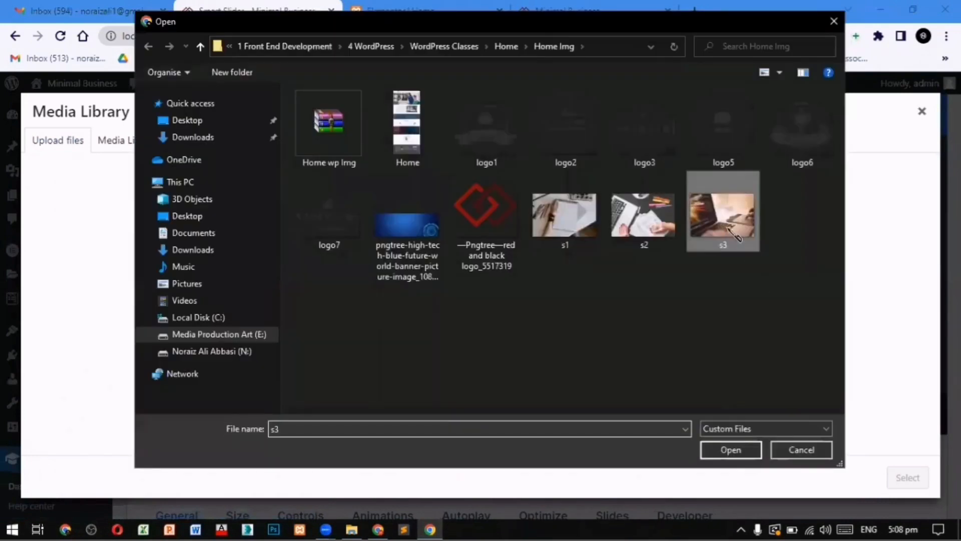
left_click(746, 449)
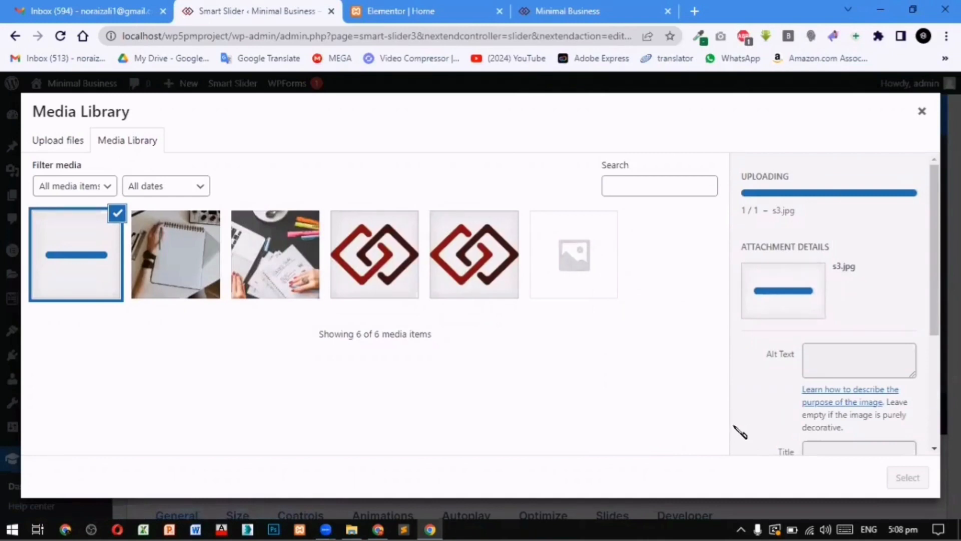
left_click(910, 479)
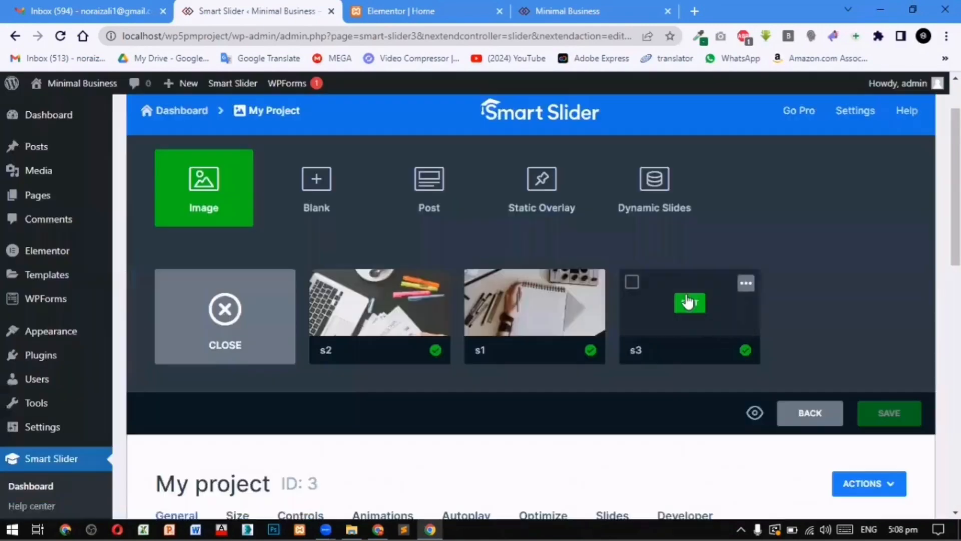
Open slide s2 for editing and bring up the Background Animation choices from its content settings.
left_click(381, 307)
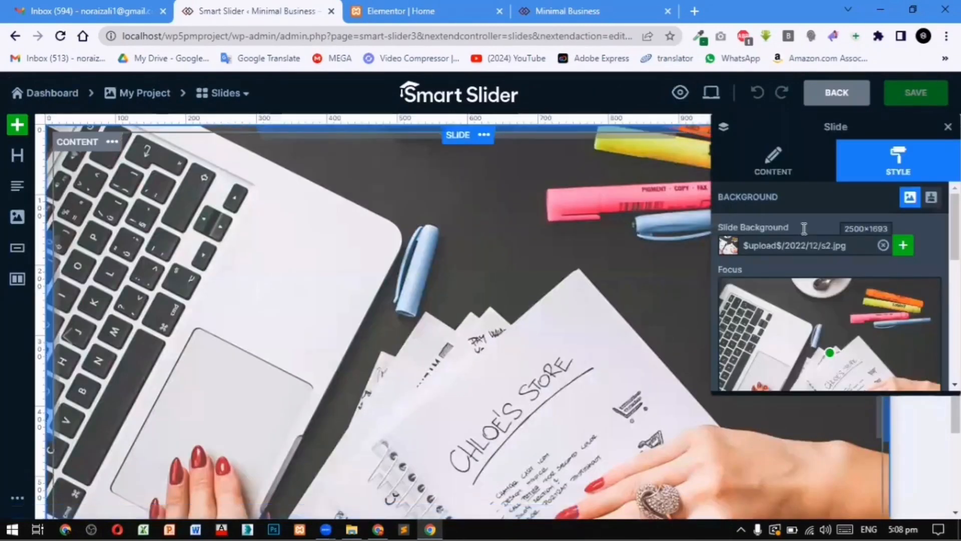
left_click(786, 176)
scroll(831, 317, "down", 5)
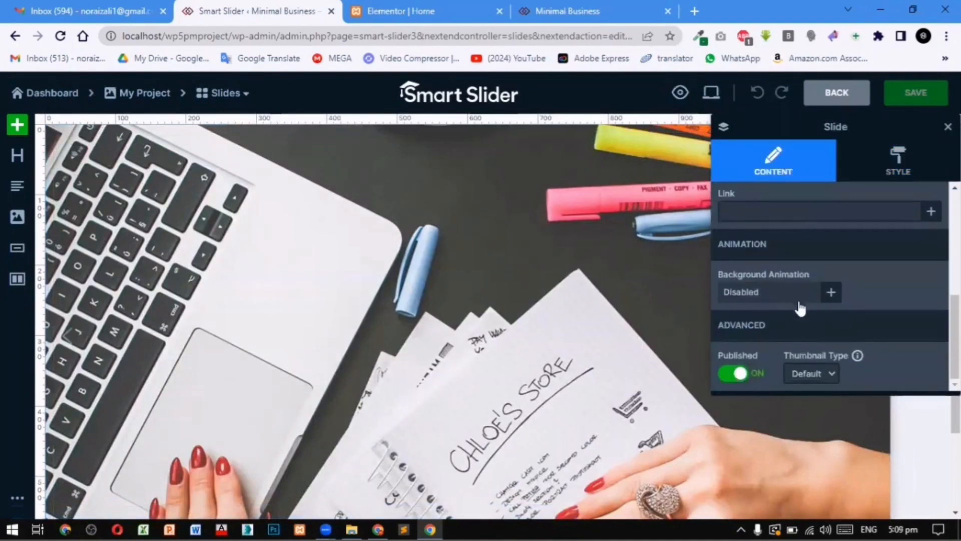
left_click(831, 295)
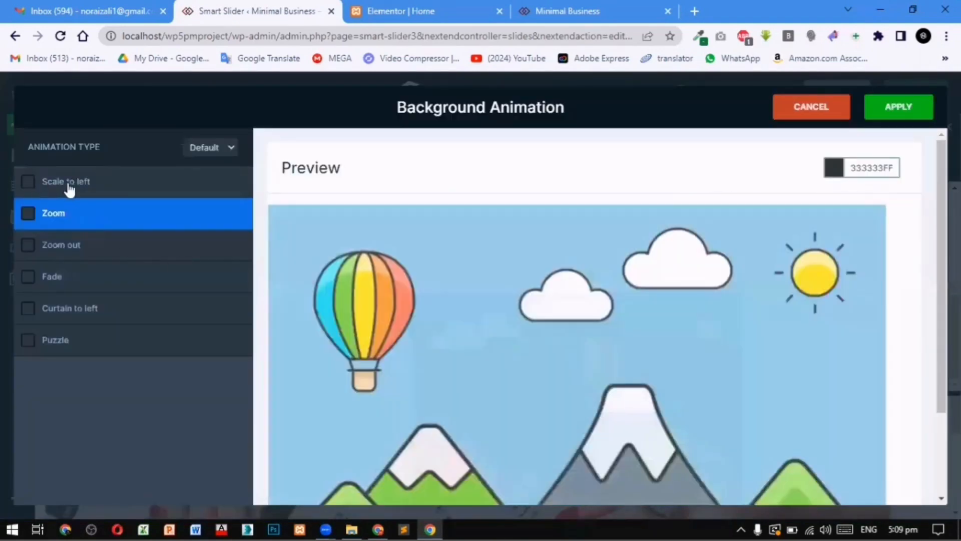
Preview the Scale to left, Zoom, Zoom out, Fade, Curtain to left and Puzzle background animations for slide s2.
left_click(70, 185)
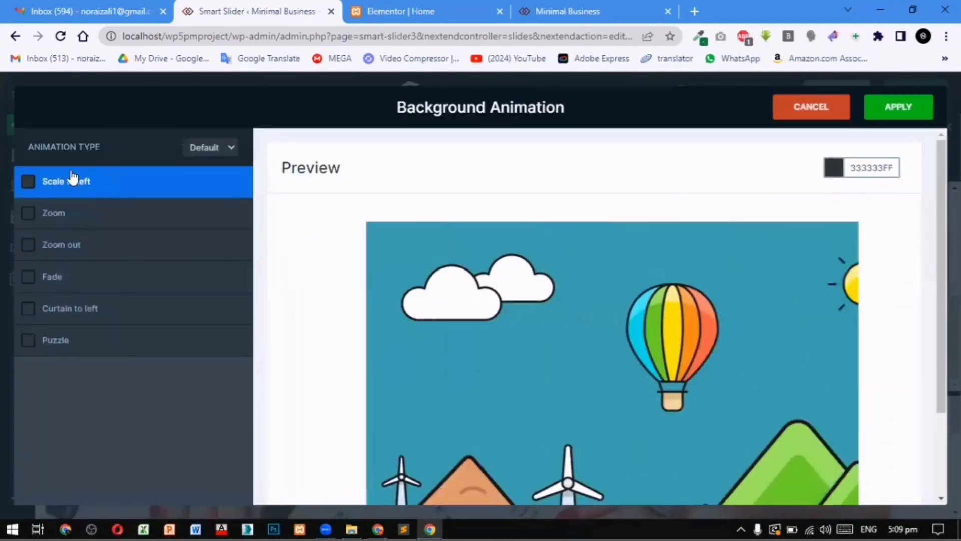
left_click(131, 217)
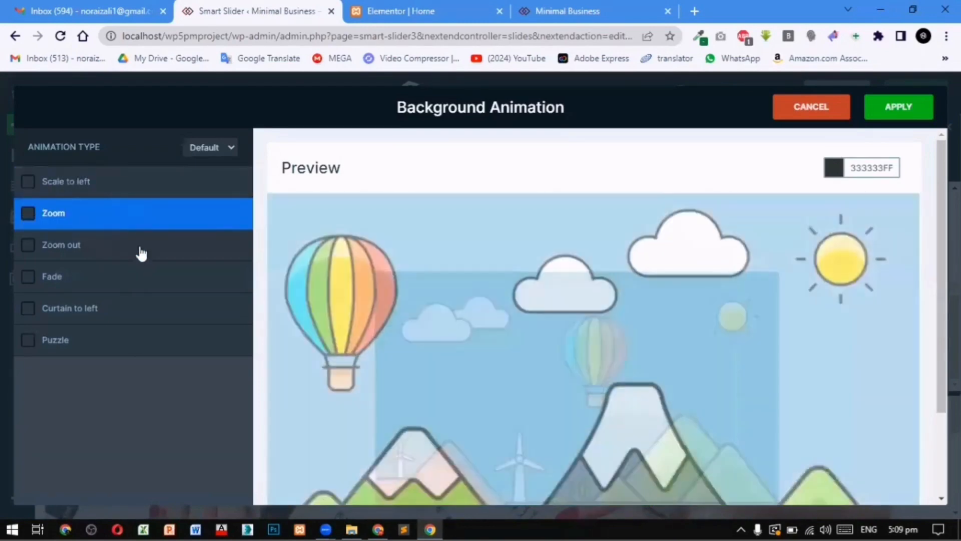
left_click(144, 250)
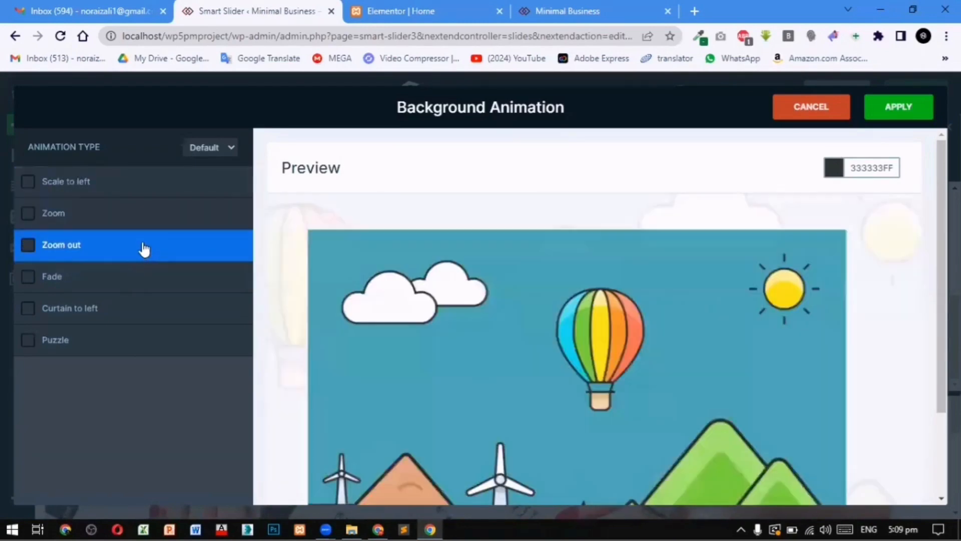
left_click(145, 287)
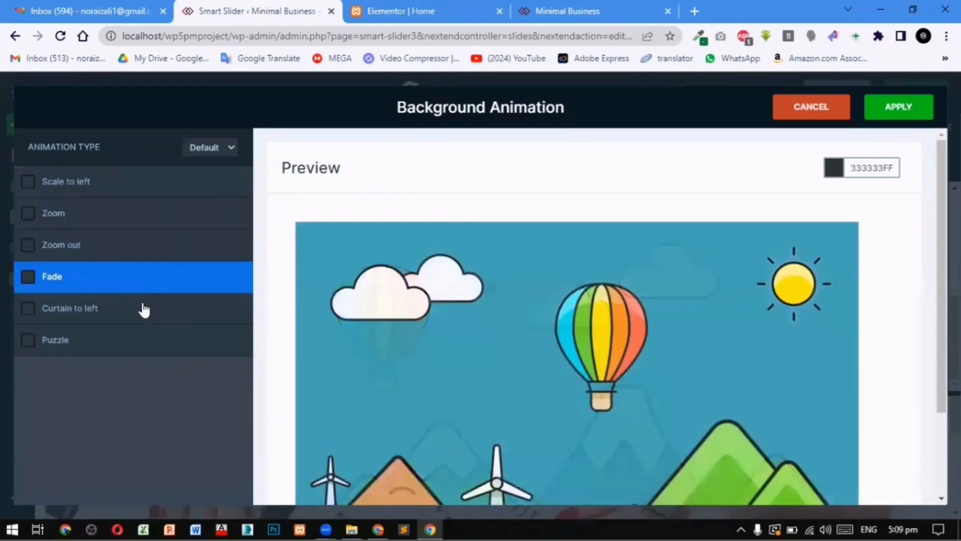
left_click(144, 308)
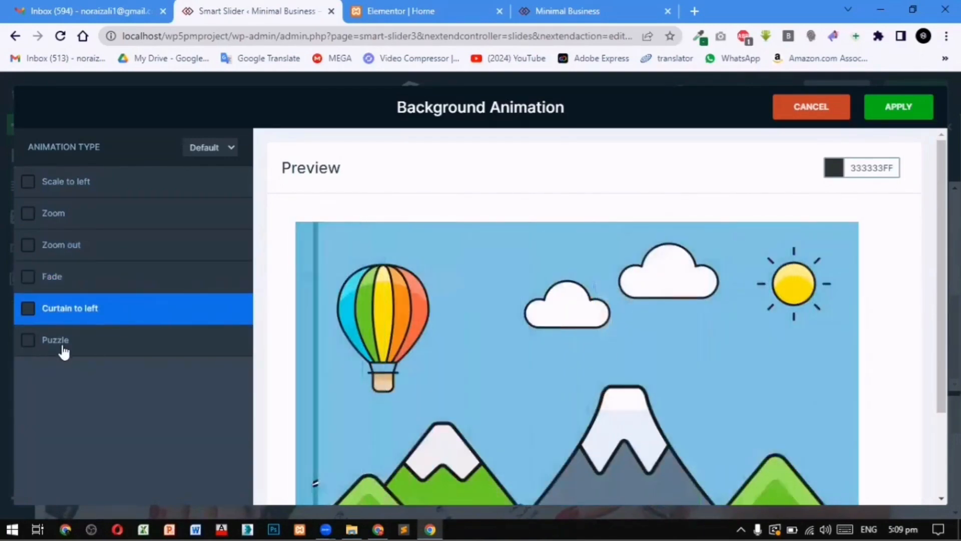
left_click(66, 347)
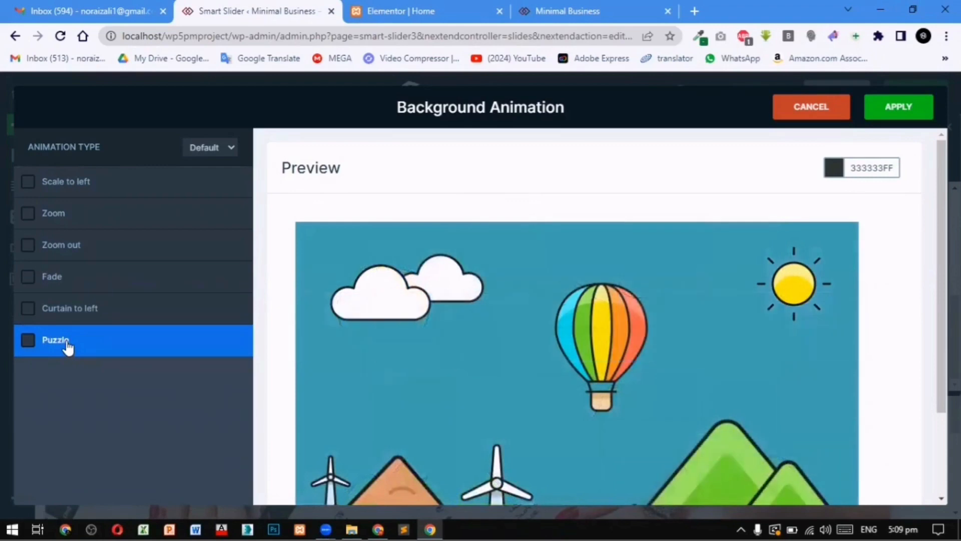
Apply the Curtain to left background animation to slide s2, save the slide and return to the project's slide overview.
left_click(28, 309)
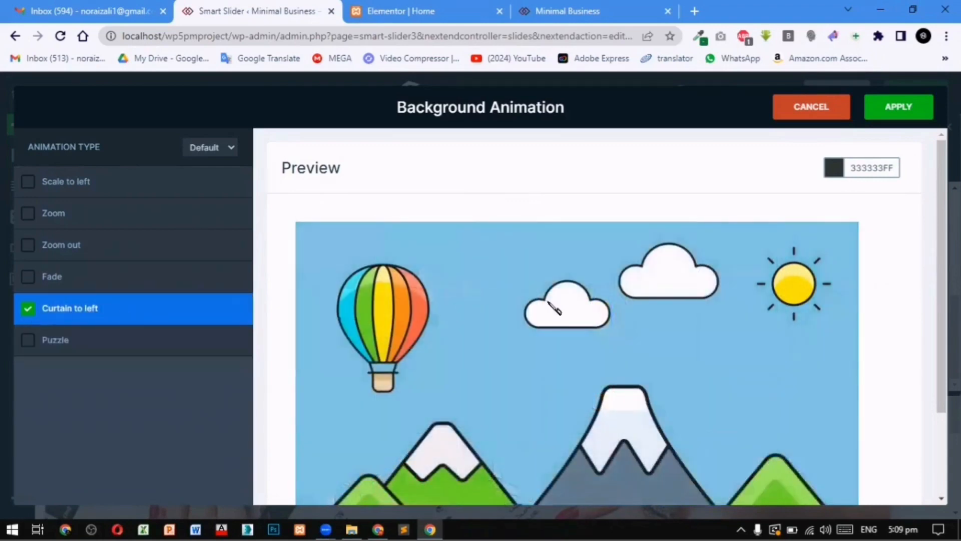
left_click(907, 113)
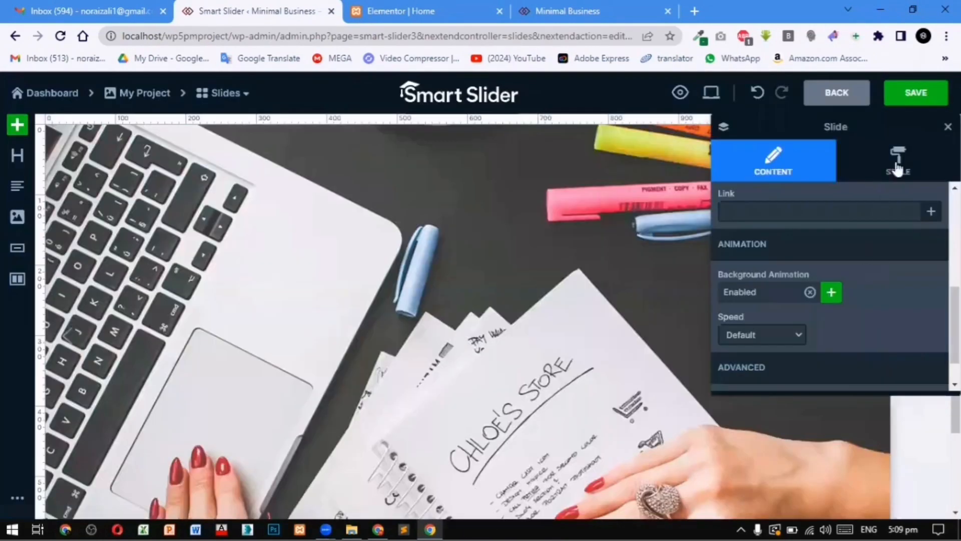
left_click(910, 102)
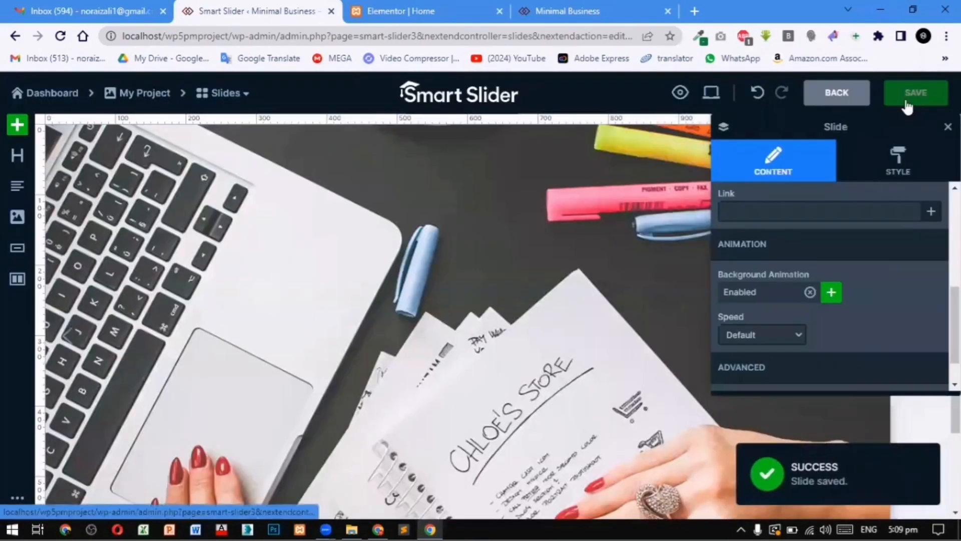
left_click(855, 100)
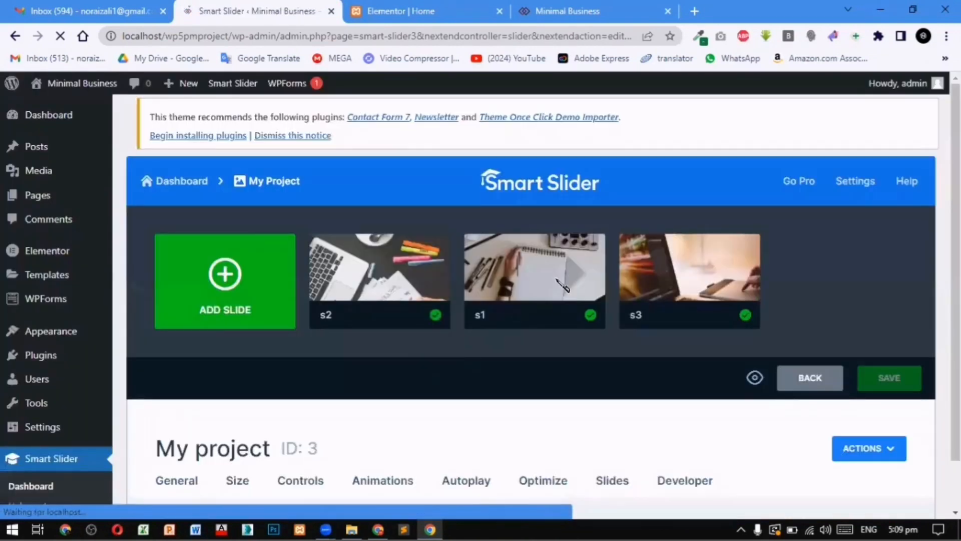
Give slide s1 the Curtain to left background animation, save the slide and return to the project's slide overview.
mouse_move(539, 273)
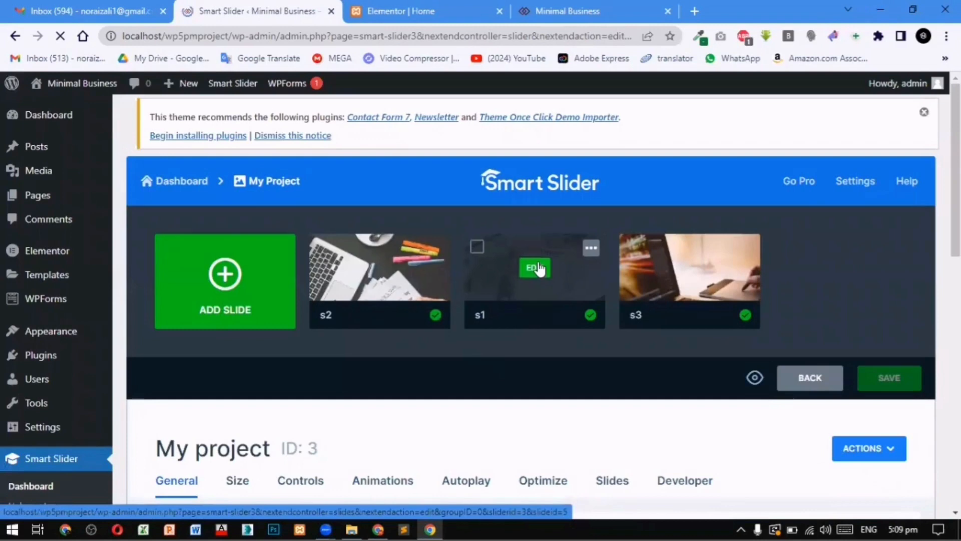
left_click(539, 267)
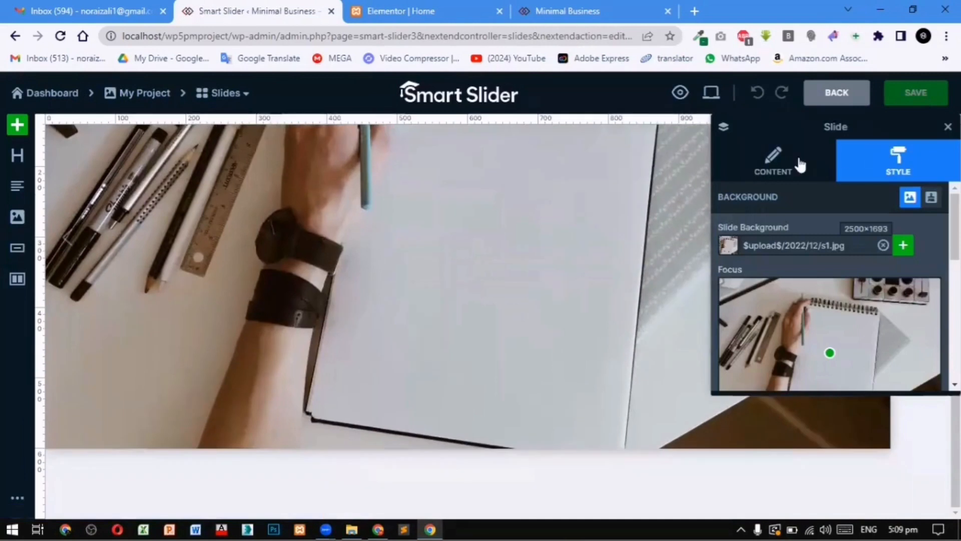
left_click(791, 165)
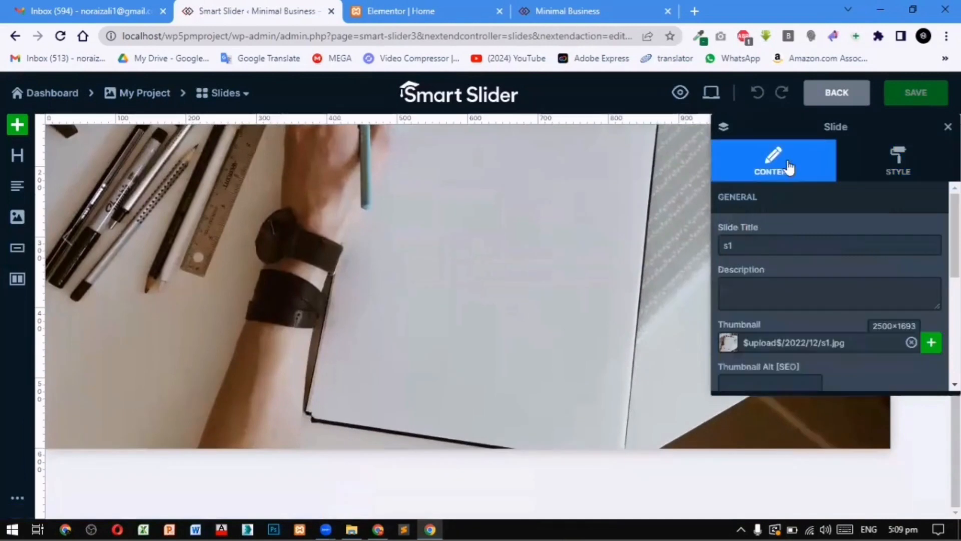
scroll(833, 335, "down", 5)
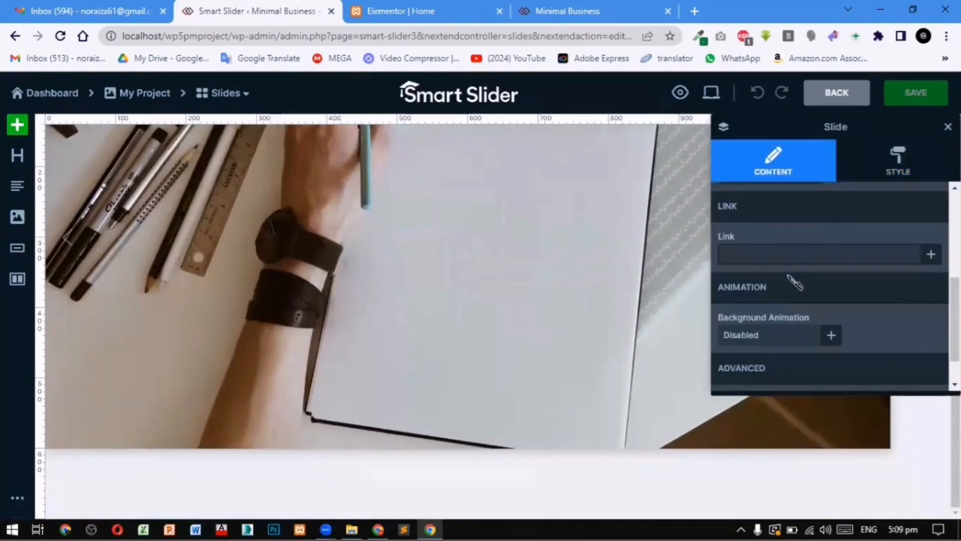
left_click(797, 336)
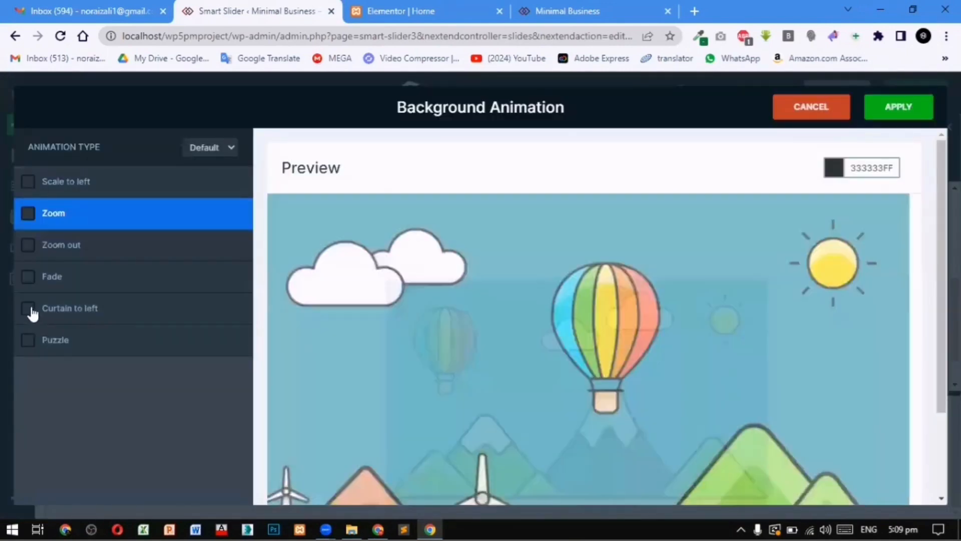
left_click(29, 308)
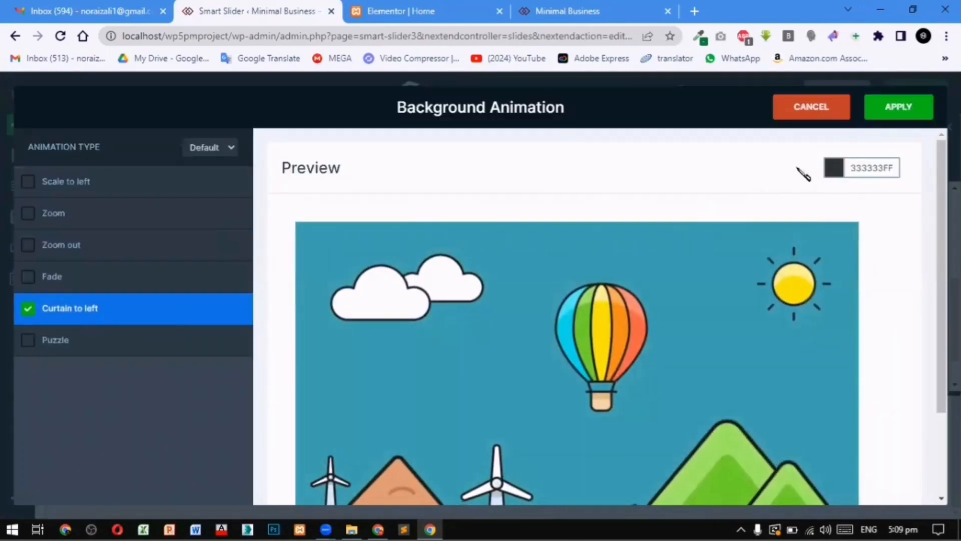
left_click(899, 107)
left_click(906, 102)
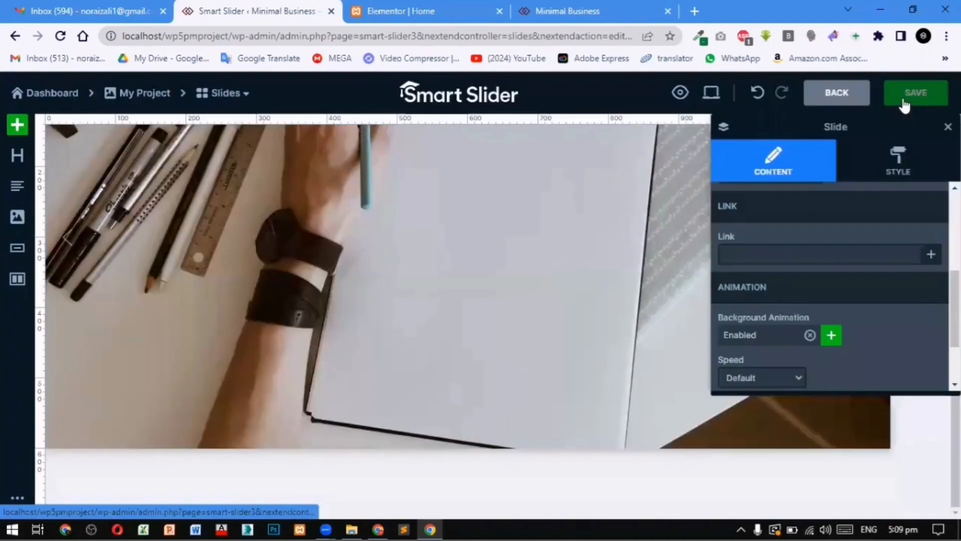
left_click(858, 100)
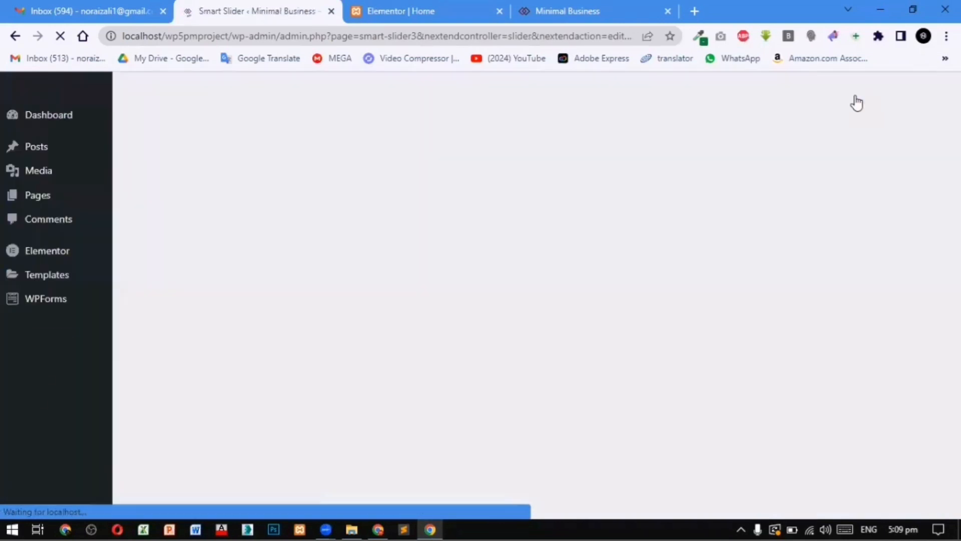
Give slide s3 the Curtain to left background animation, save it and go back to the project's slide overview.
mouse_move(697, 279)
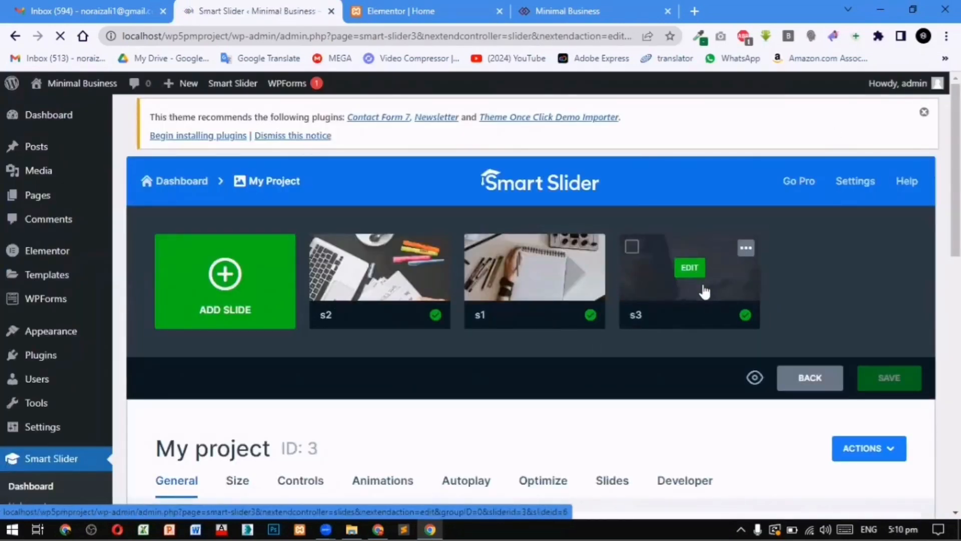
left_click(704, 291)
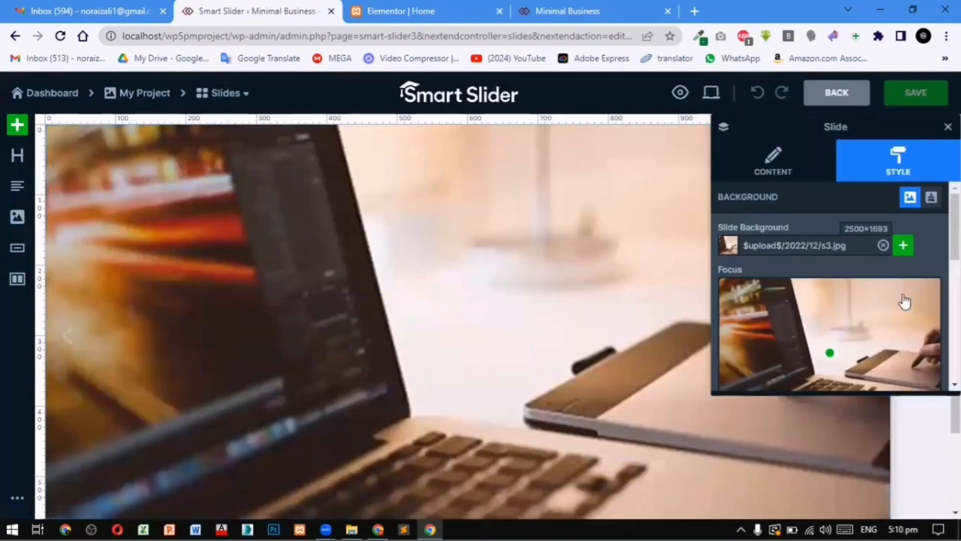
left_click(798, 161)
scroll(826, 303, "down", 5)
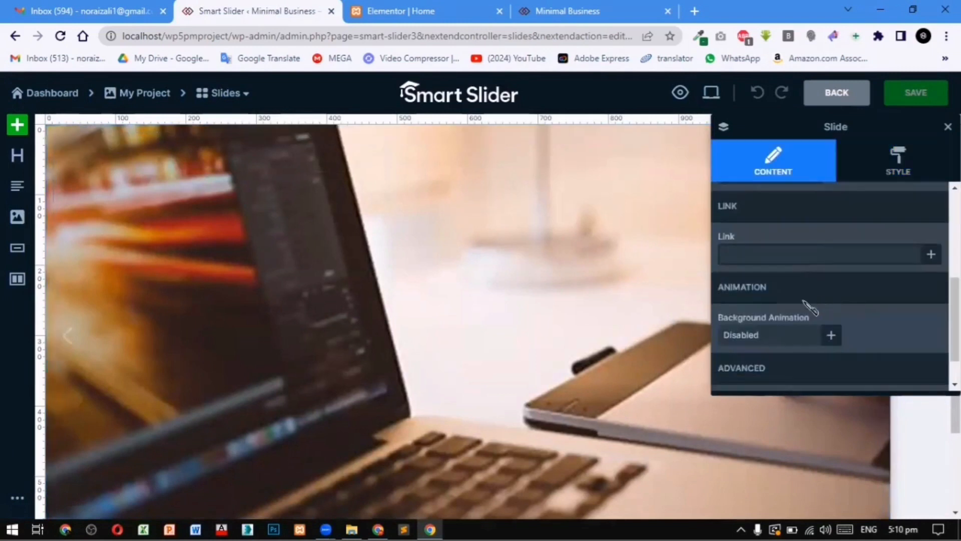
left_click(790, 336)
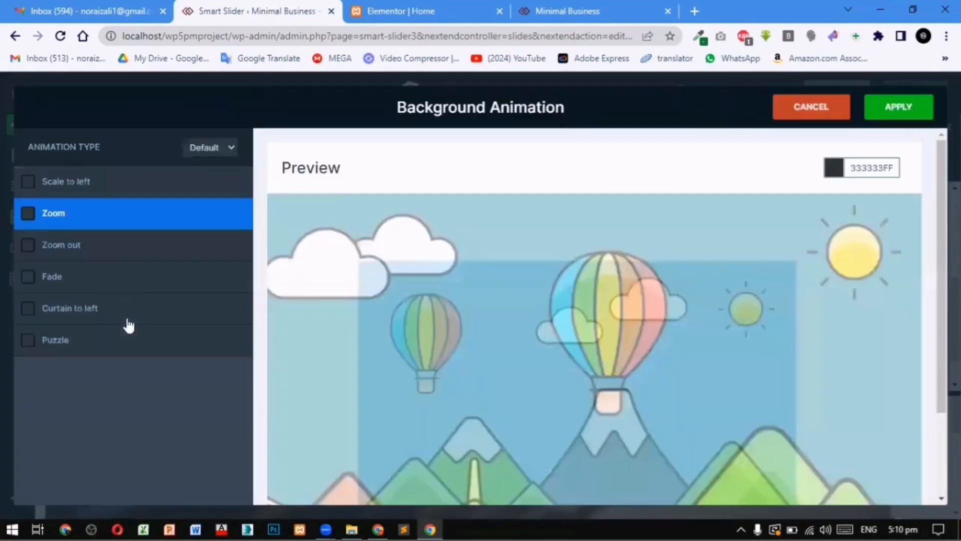
left_click(42, 310)
left_click(899, 110)
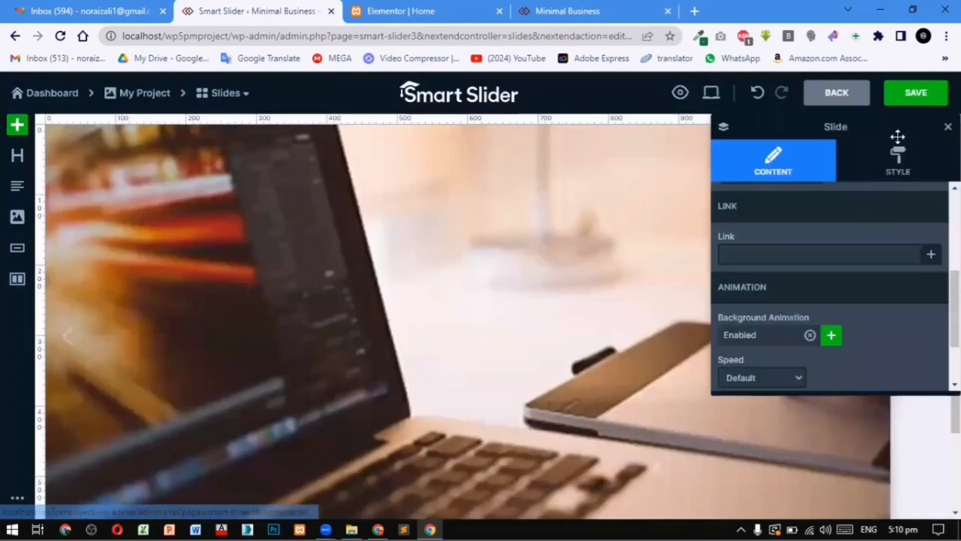
left_click(910, 98)
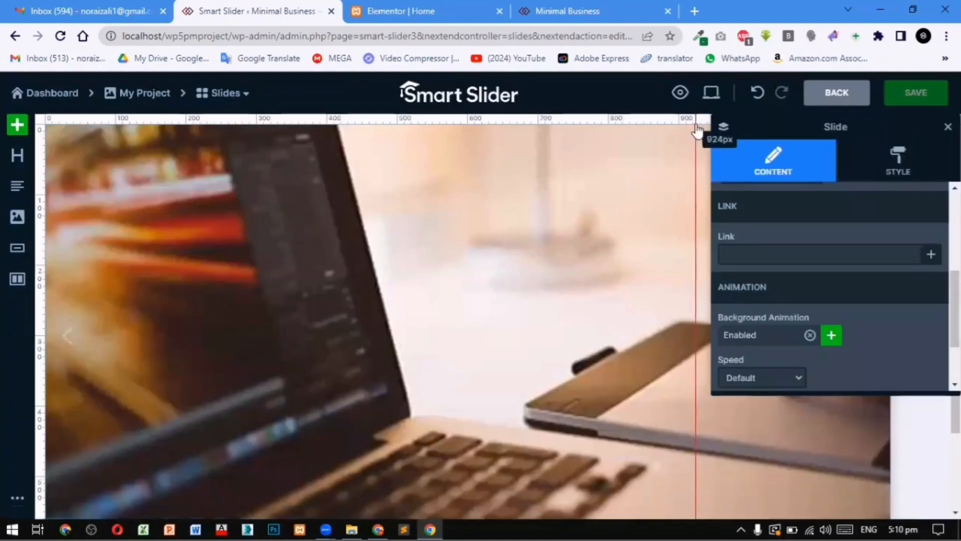
left_click(834, 97)
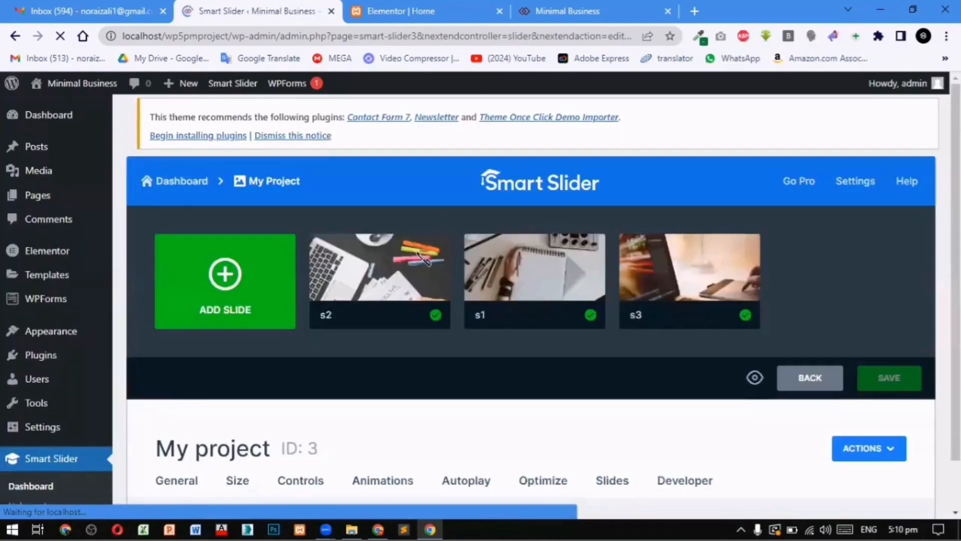
Review the slider's General, Size and Controls settings, including the layout, arrow, bullets, thumbnails and shadow options.
scroll(412, 257, "down", 9)
scroll(316, 338, "down", 3)
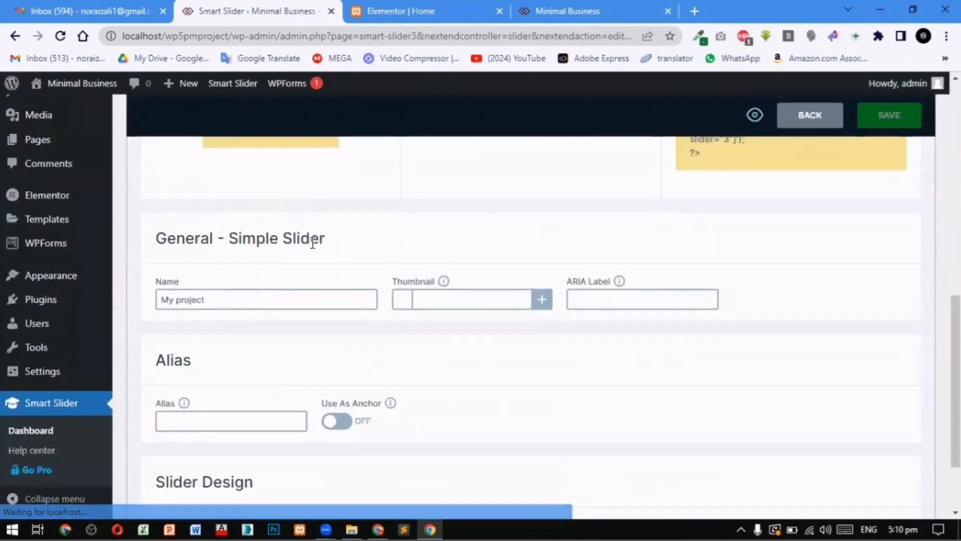
scroll(322, 259, "up", 6)
left_click(239, 183)
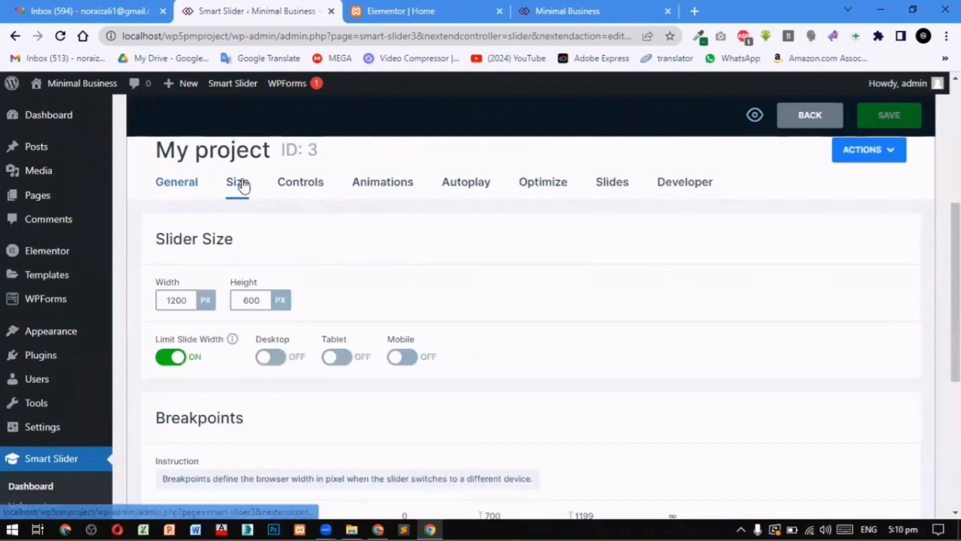
scroll(274, 345, "down", 5)
scroll(275, 339, "down", 2)
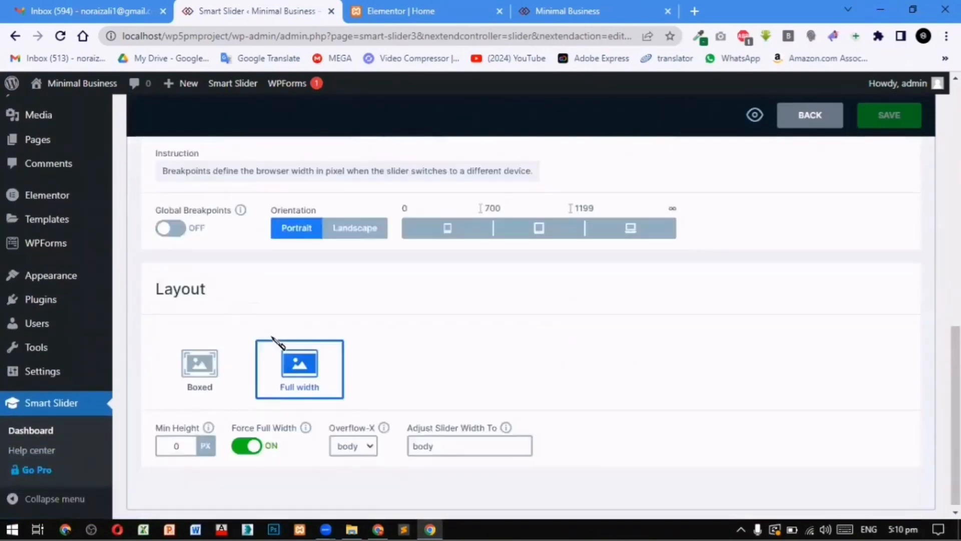
scroll(296, 238, "up", 7)
left_click(308, 230)
scroll(305, 307, "down", 3)
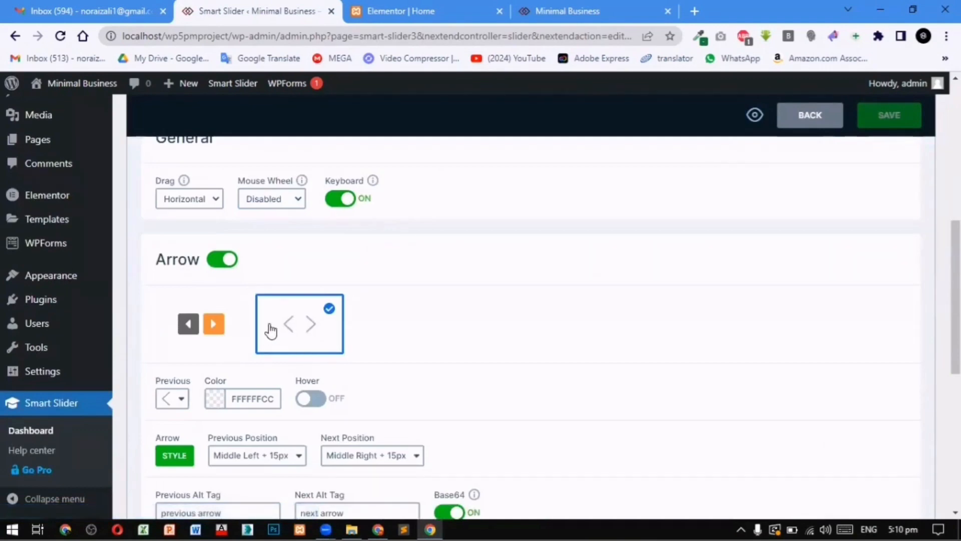
scroll(222, 346, "down", 7)
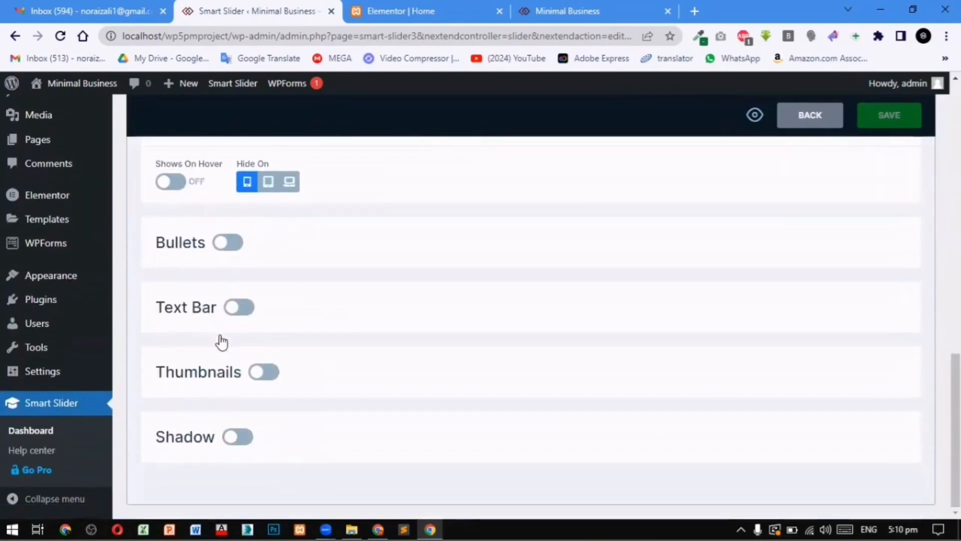
scroll(245, 355, "up", 8)
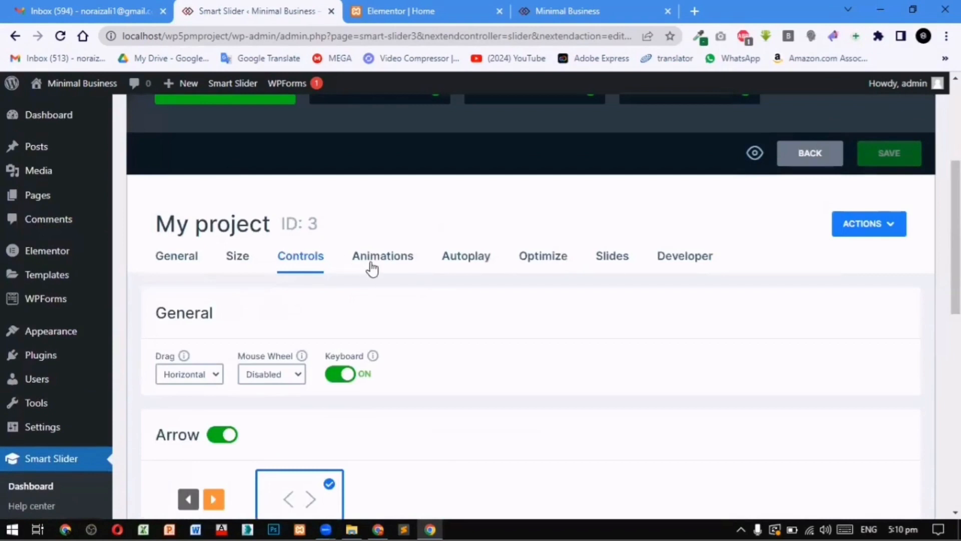
Apply the Curtain to left background animation to the whole slider in its Animations settings.
left_click(371, 266)
scroll(340, 336, "down", 2)
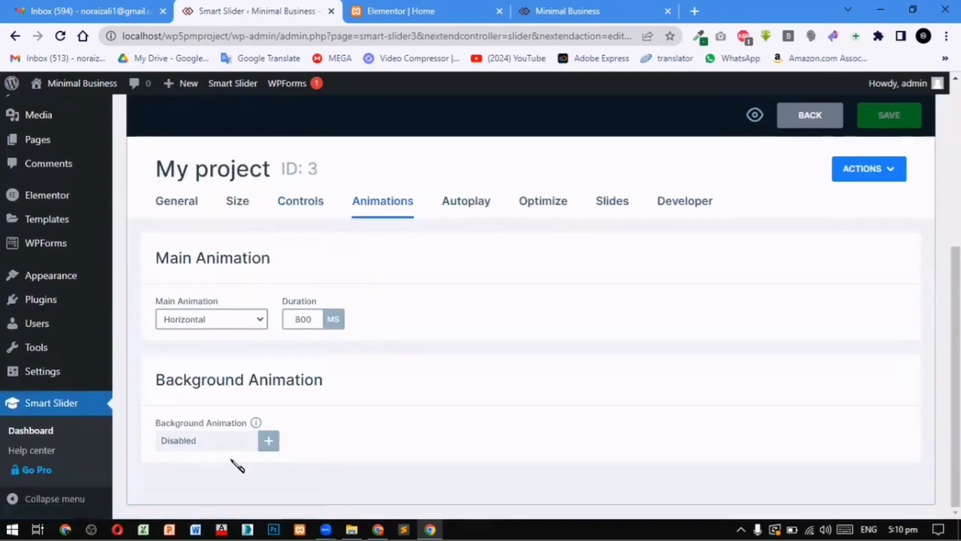
left_click(200, 445)
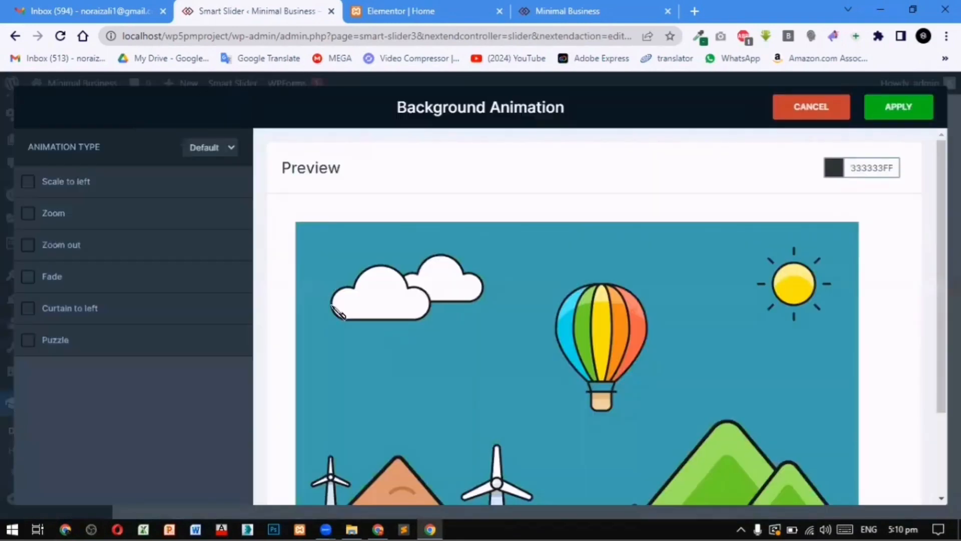
left_click(27, 309)
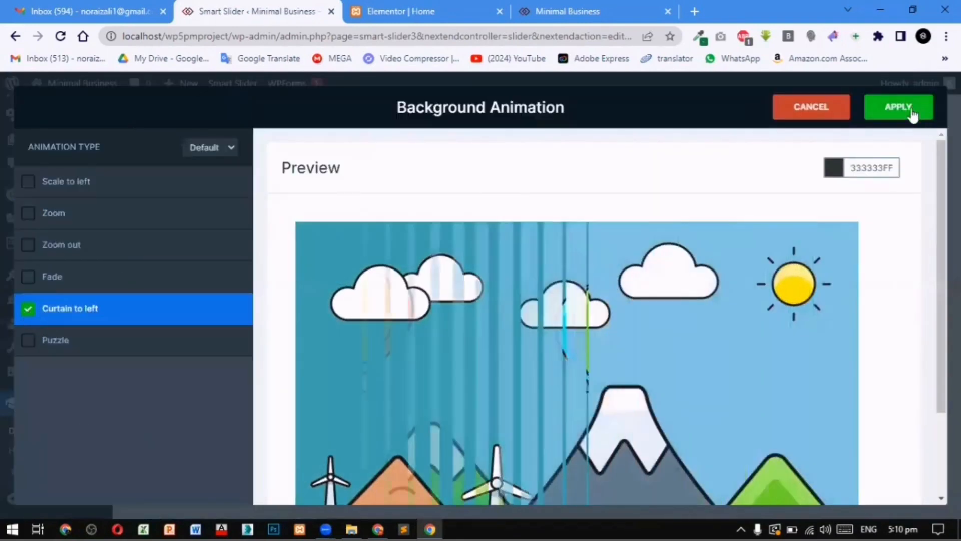
left_click(905, 112)
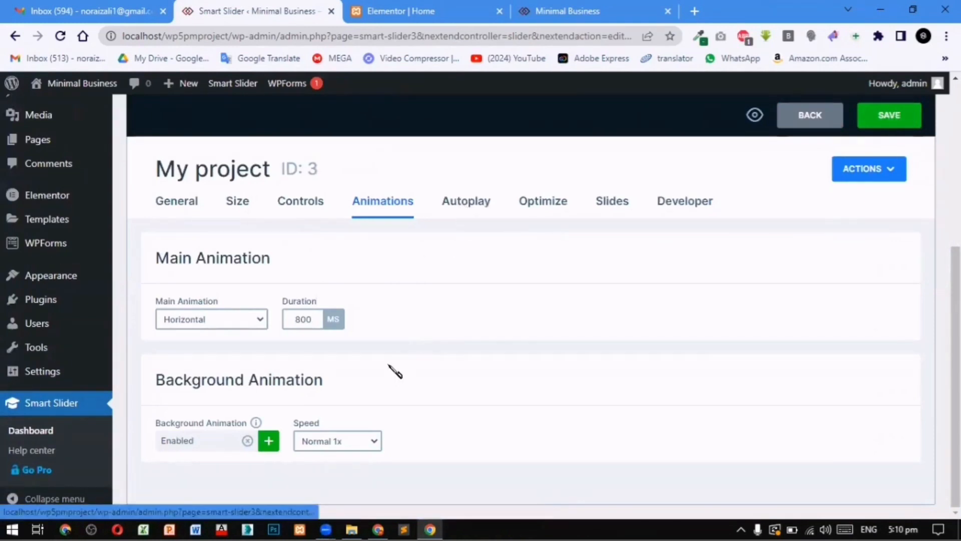
Enable autoplay for the slider and set the slide duration to 3000 ms.
left_click(456, 216)
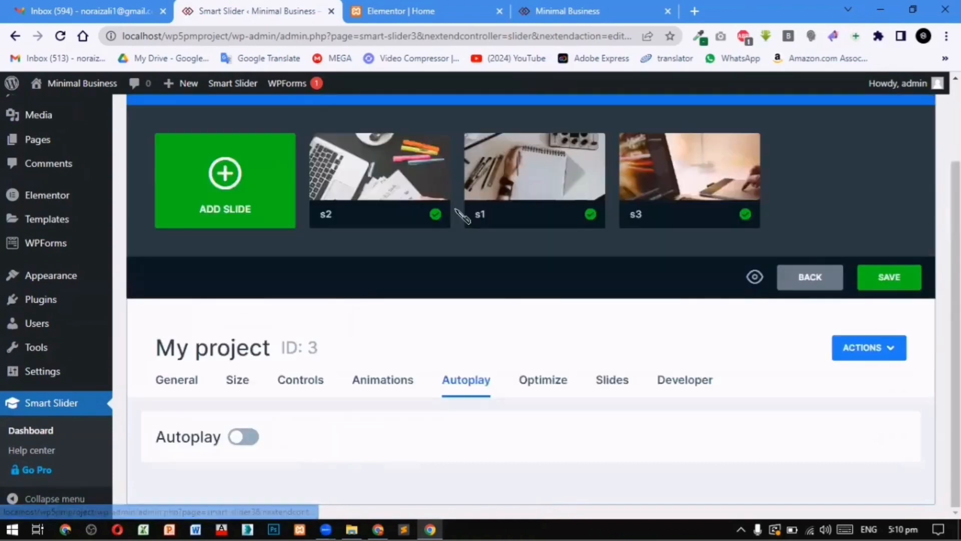
left_click(249, 440)
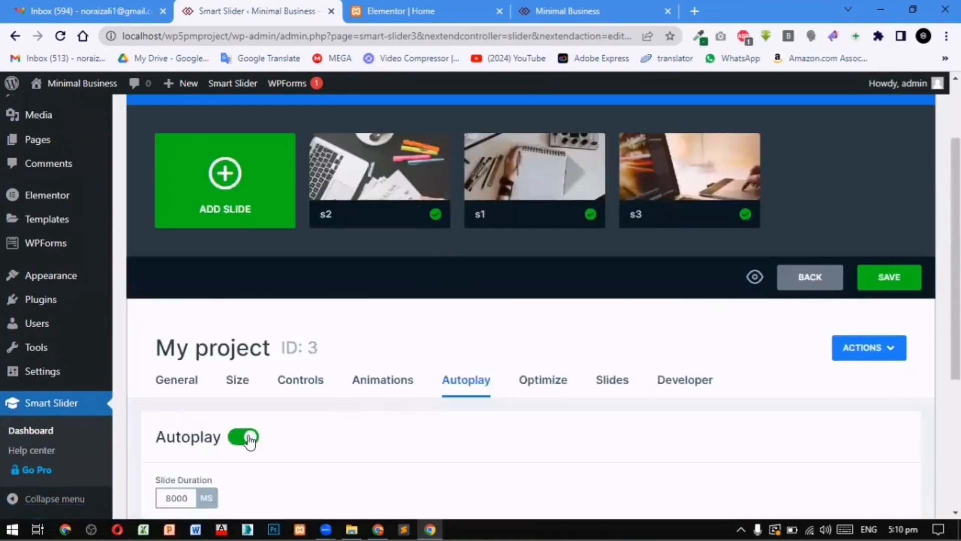
scroll(268, 407, "down", 3)
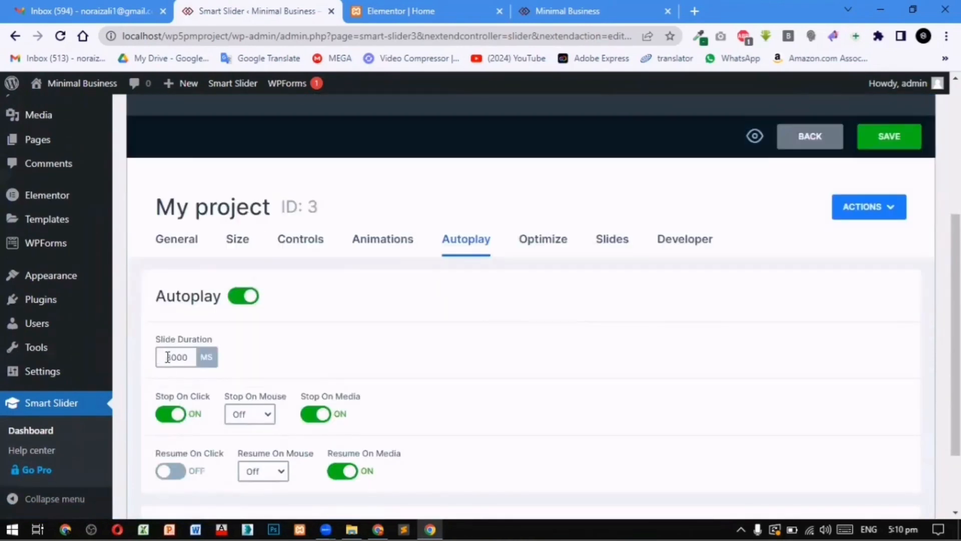
double_click(167, 357)
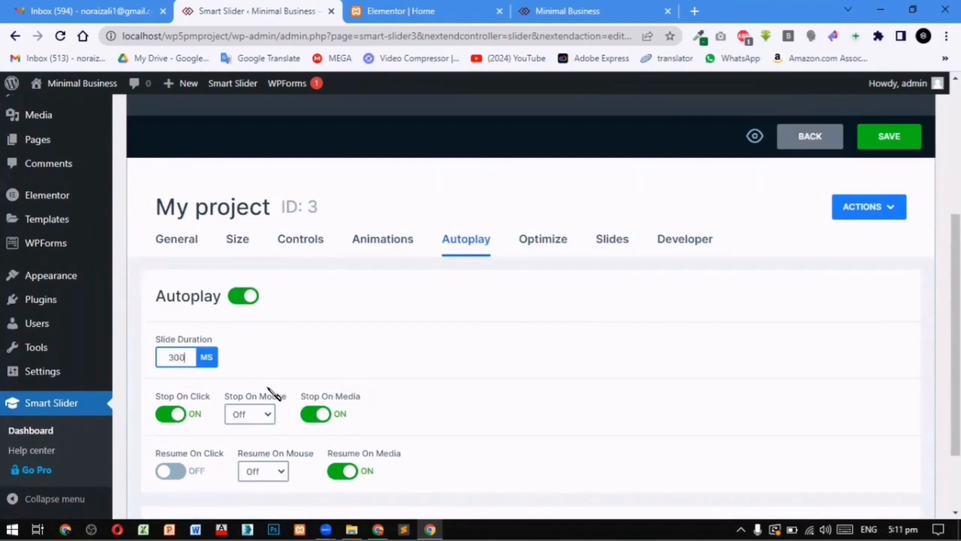
scroll(549, 381, "down", 2)
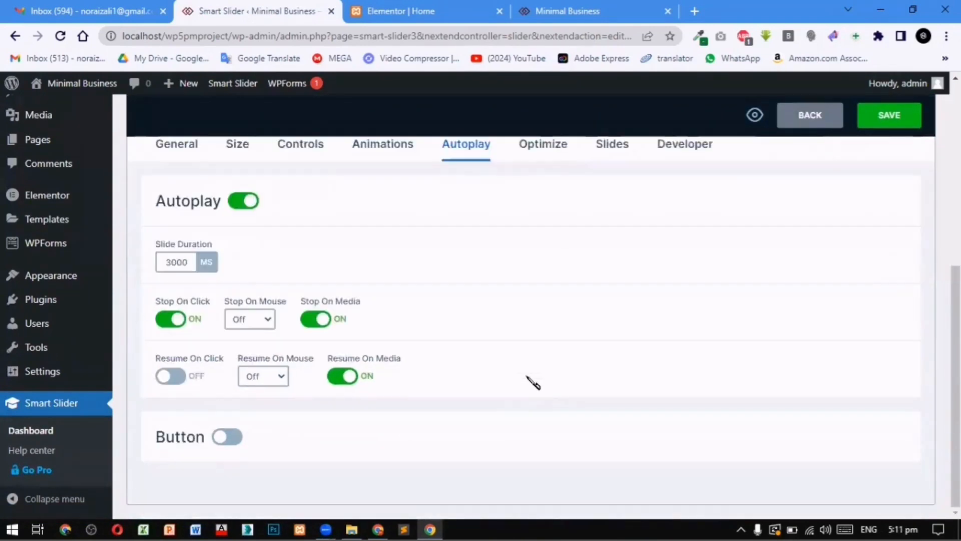
Look through the Optimize and Slides settings, and copy the shortcode [smartslider3 slider="3"] from the slider's General publishing settings.
scroll(532, 382, "up", 6)
scroll(547, 410, "down", 4)
left_click(546, 215)
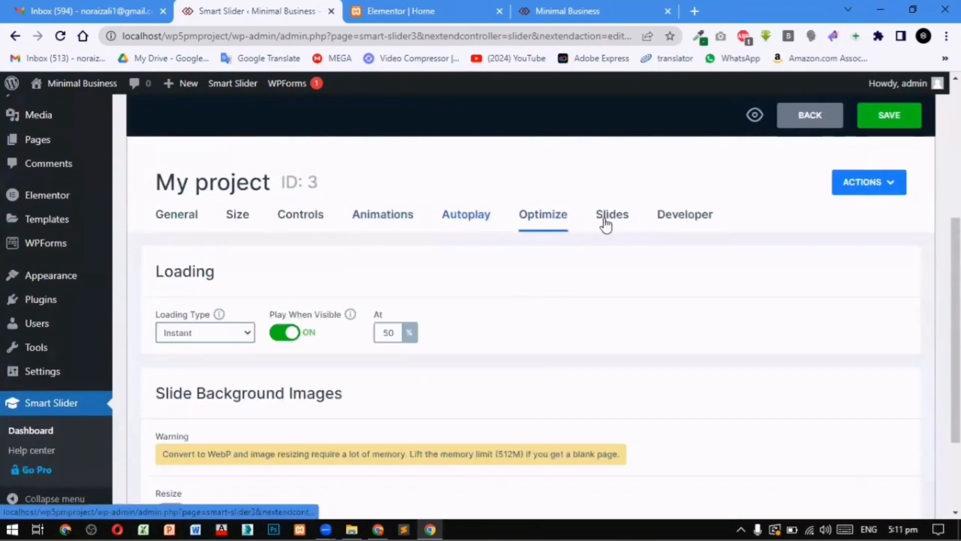
left_click(629, 224)
left_click(177, 323)
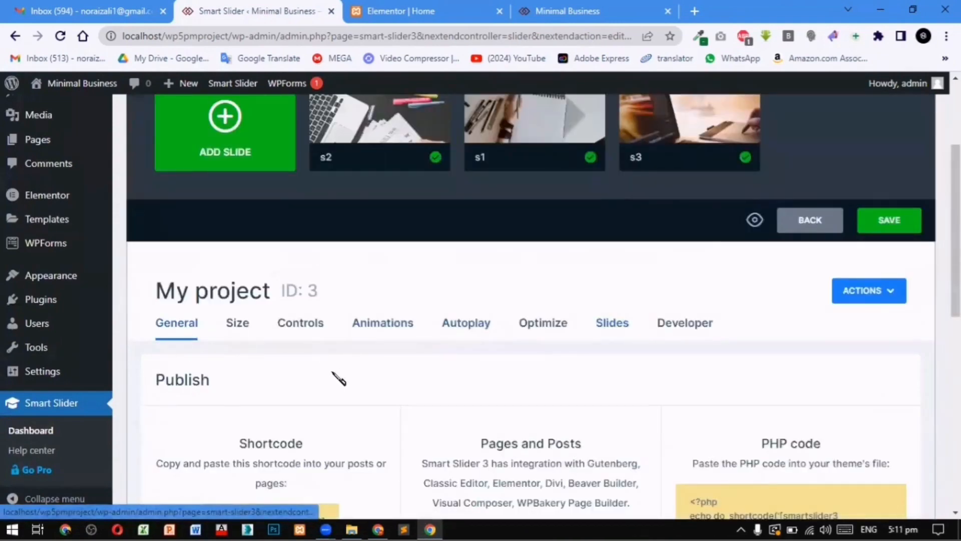
scroll(323, 345, "down", 5)
left_click(296, 242)
key("ctrl+c")
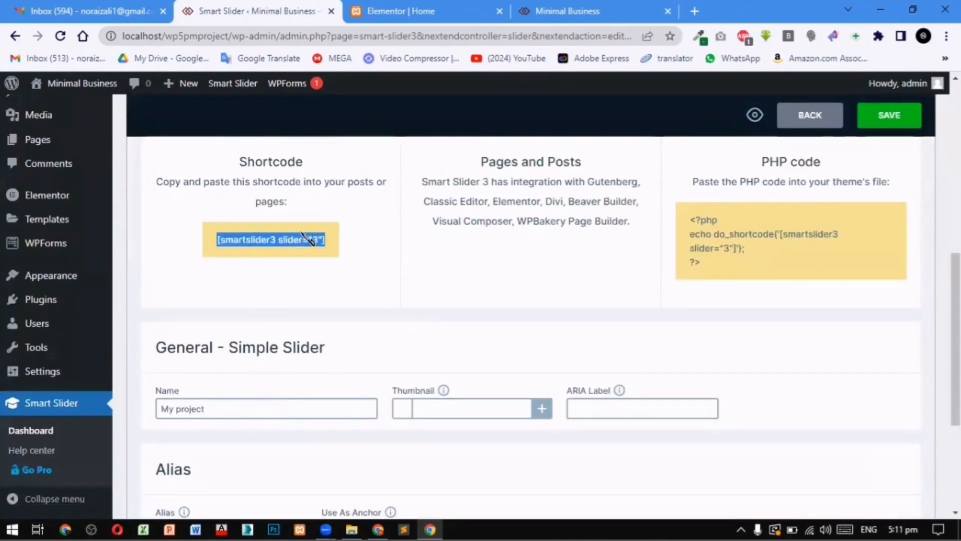
Save the slider project and restore the page zoom to 100%.
scroll(809, 368, "up", 4)
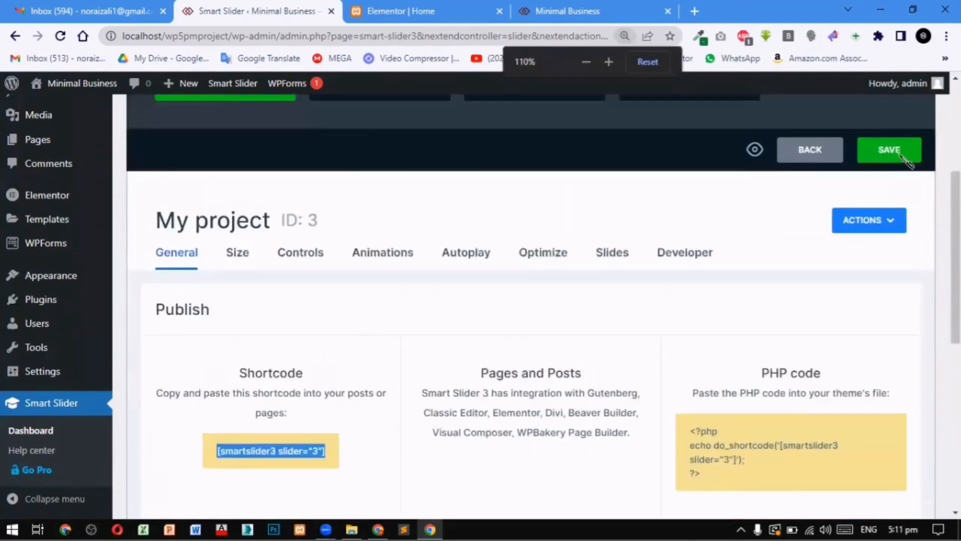
left_click(903, 147)
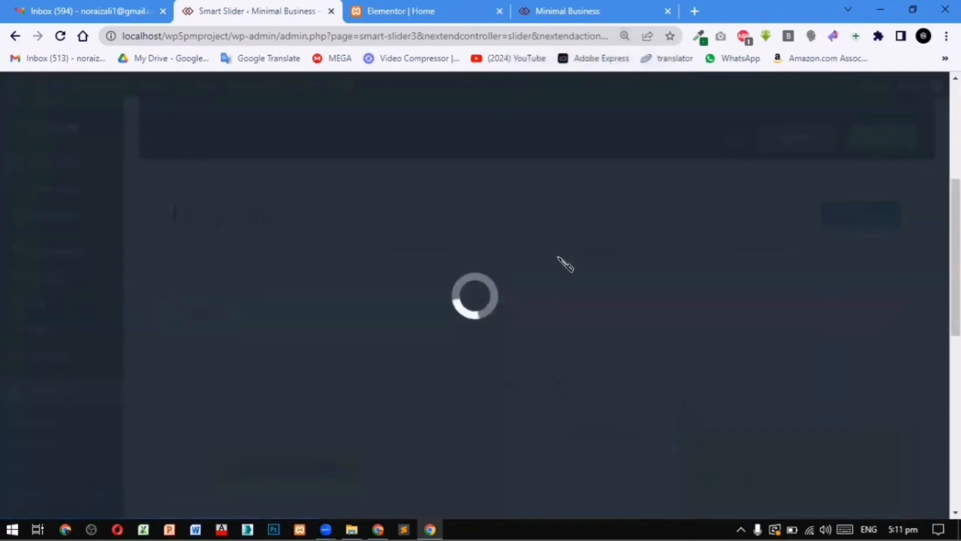
scroll(563, 263, "up", 1)
scroll(563, 264, "down", 2)
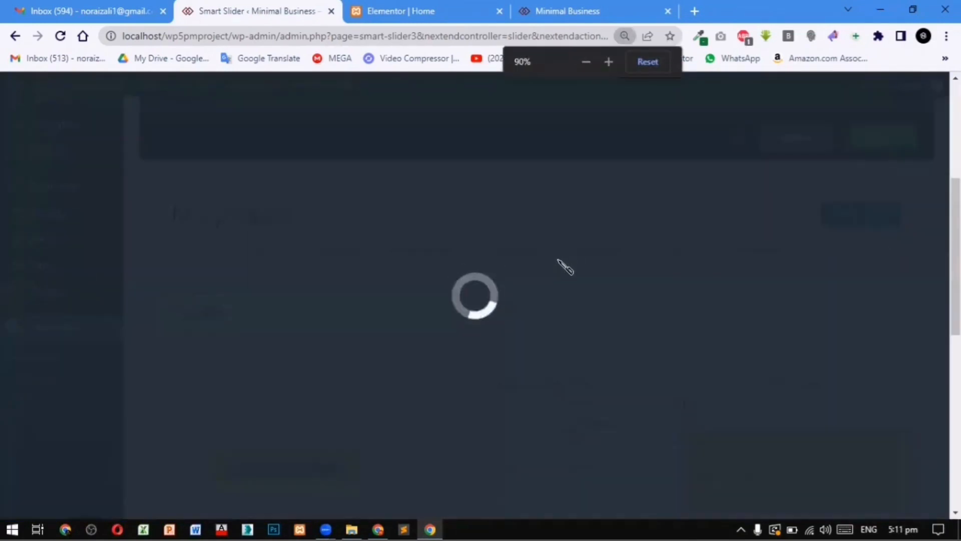
scroll(562, 263, "up", 1)
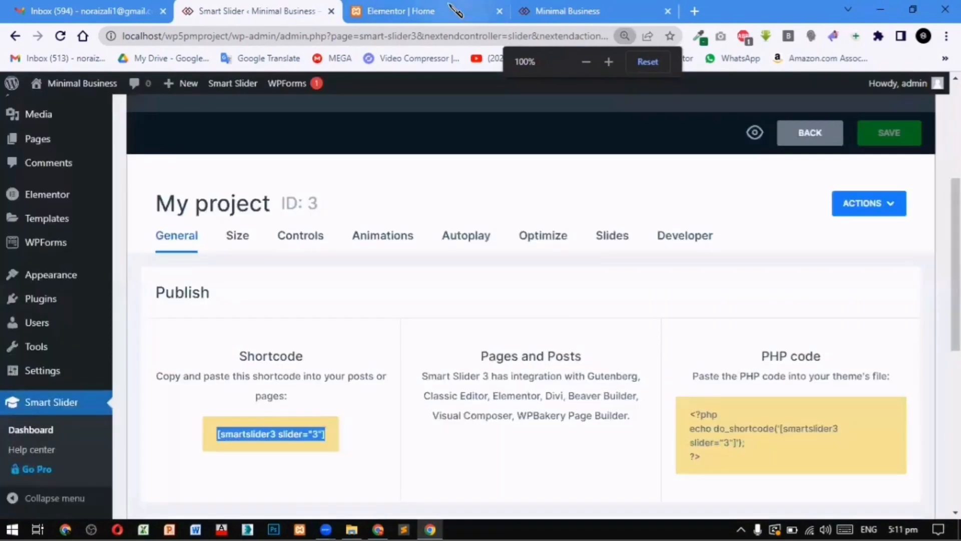
Switch to the Home page in Elementor and add a single-column section with its content width set to Full Width.
left_click(453, 9)
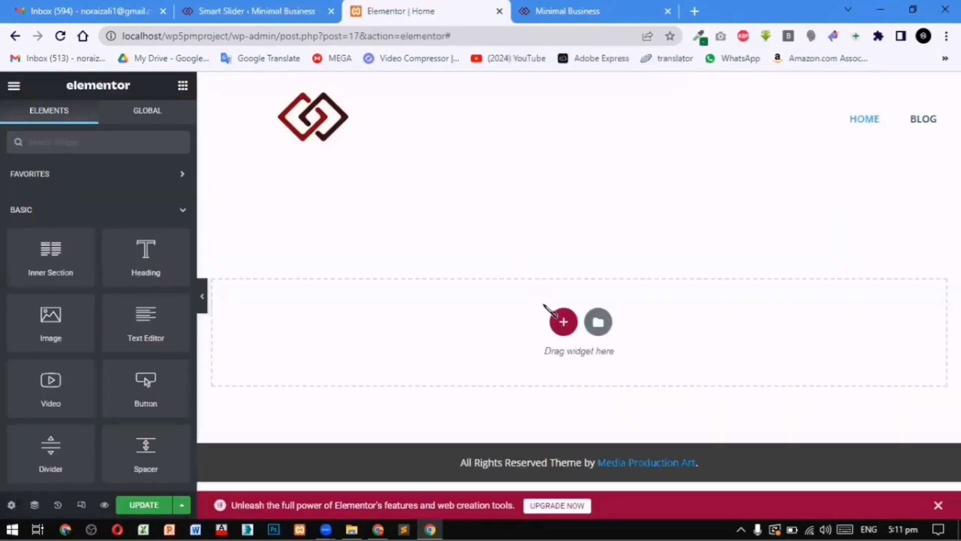
left_click(562, 320)
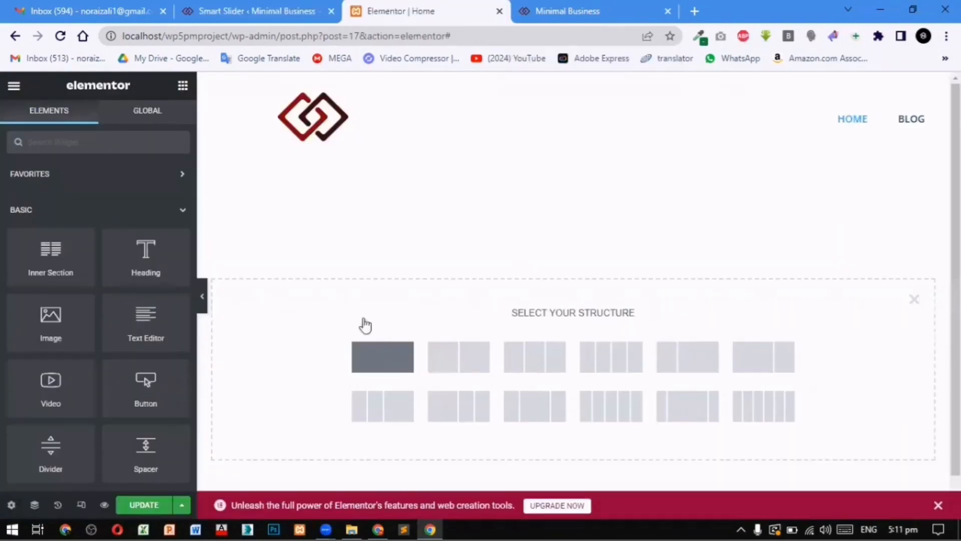
left_click(133, 196)
left_click(139, 219)
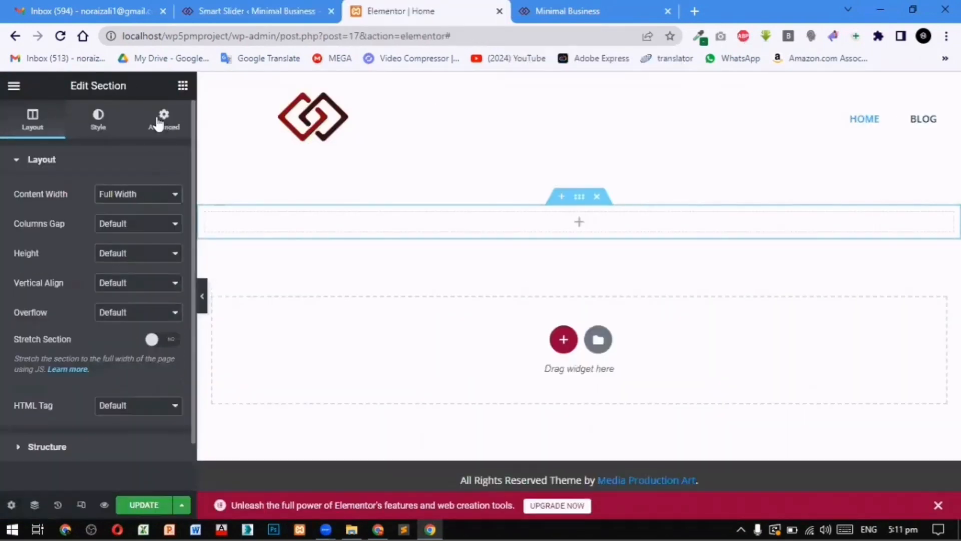
Place a Shortcode widget in the new section and paste the shortcode [smartslider3 slider="3"] into it.
left_click(184, 87)
type("sho")
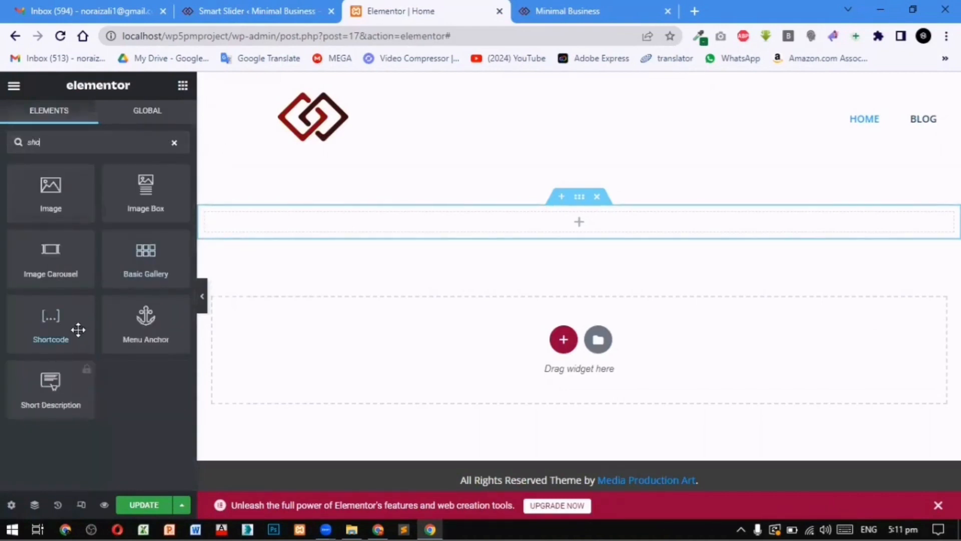
left_click_drag(78, 328, 561, 221)
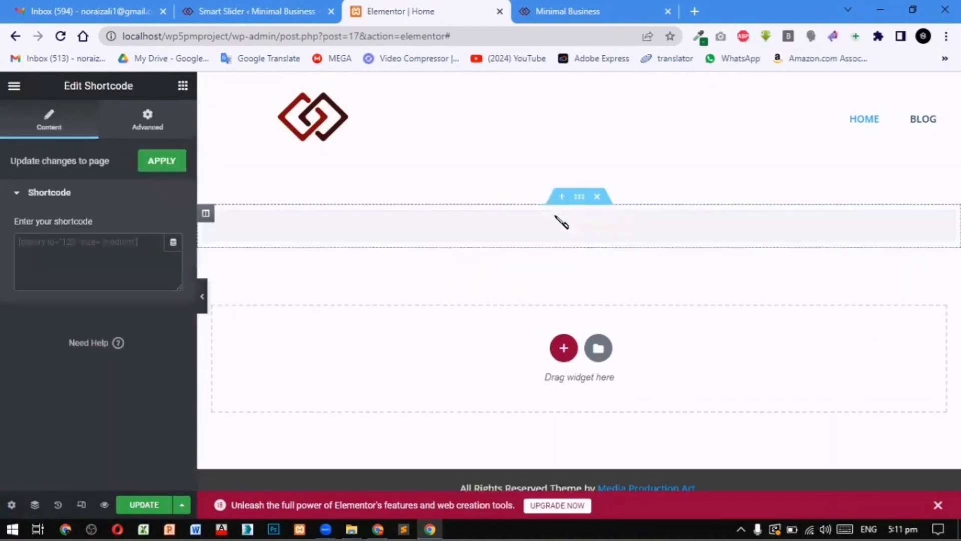
left_click(76, 243)
key("ctrl+v")
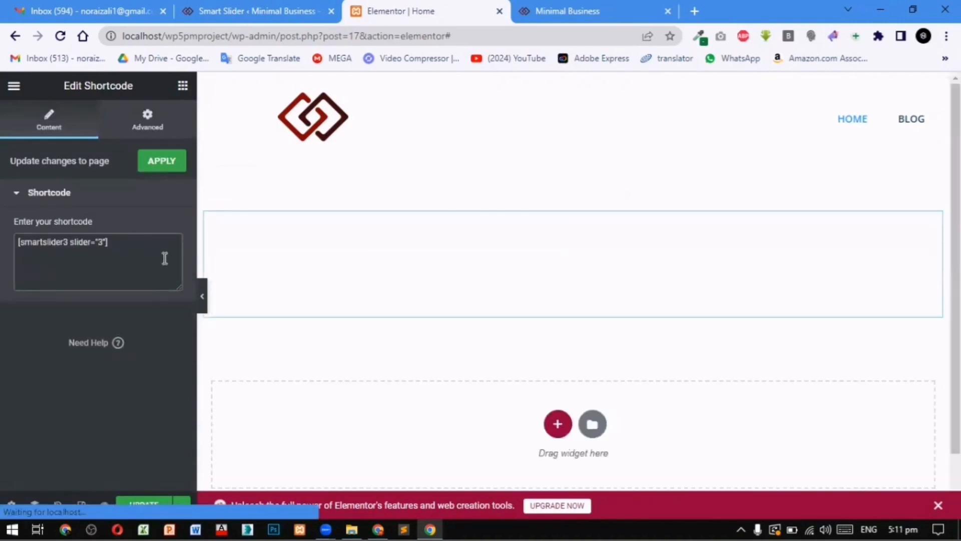
Set the slider section's top margin to -65 px and update the page.
left_click(573, 196)
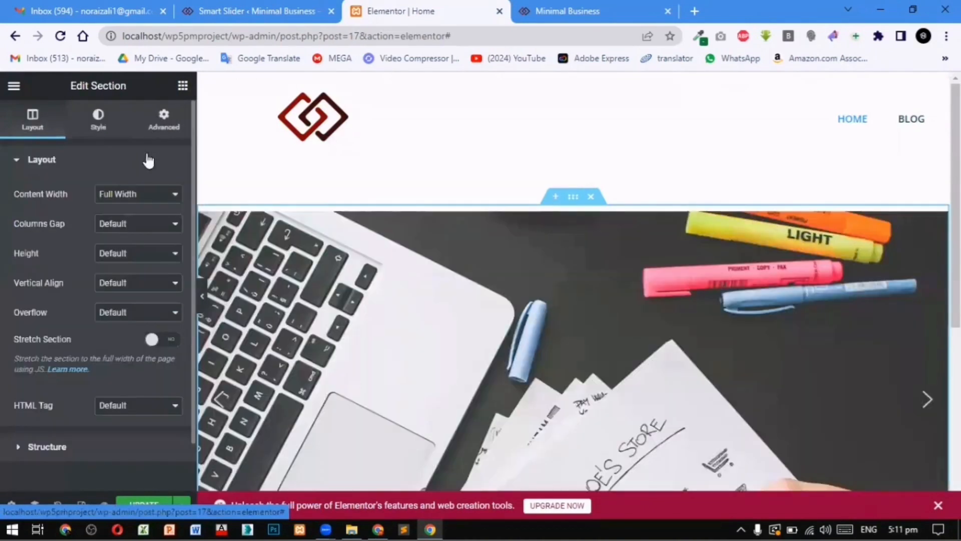
left_click(164, 121)
left_click(41, 208)
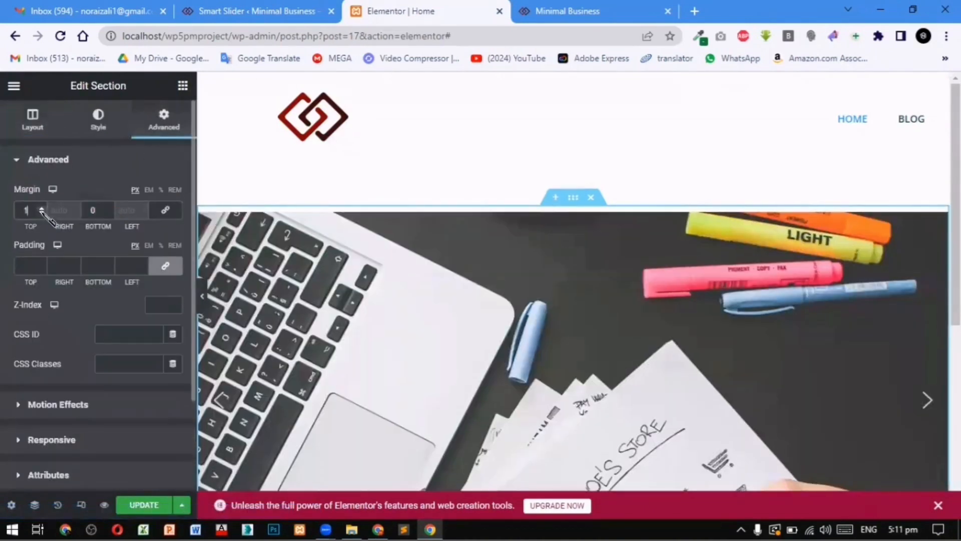
left_click(41, 214)
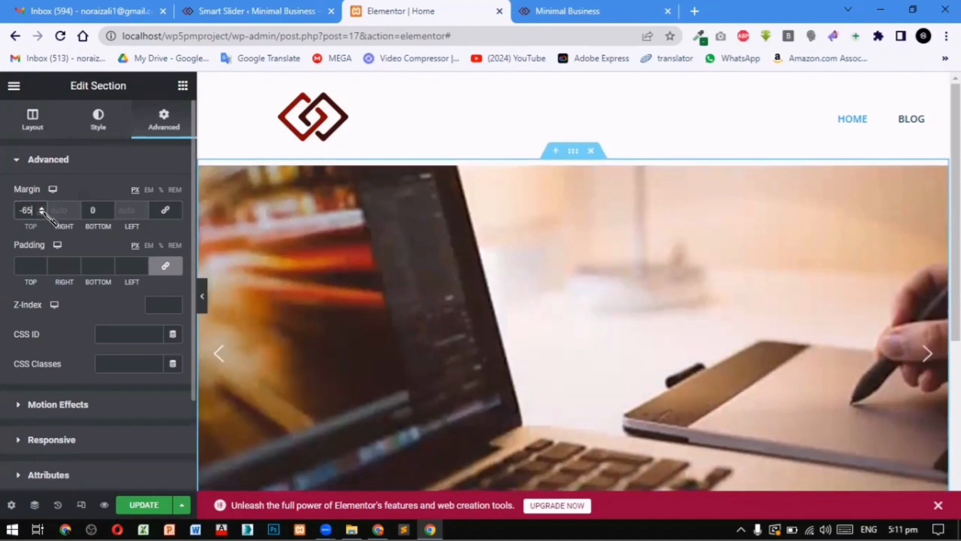
left_click(119, 505)
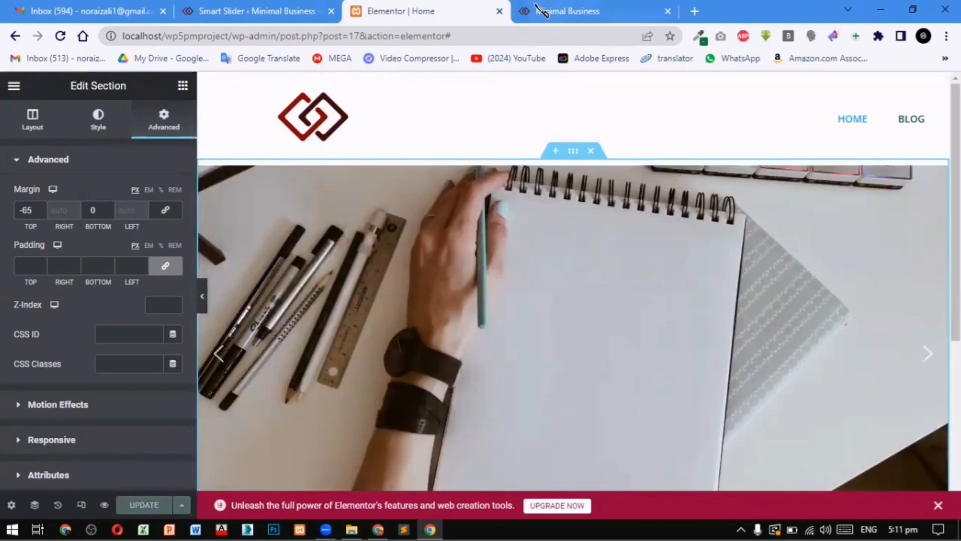
Reload the live Home page and check the slider's placement, slide navigation and autoplay.
left_click(583, 11)
left_click(60, 36)
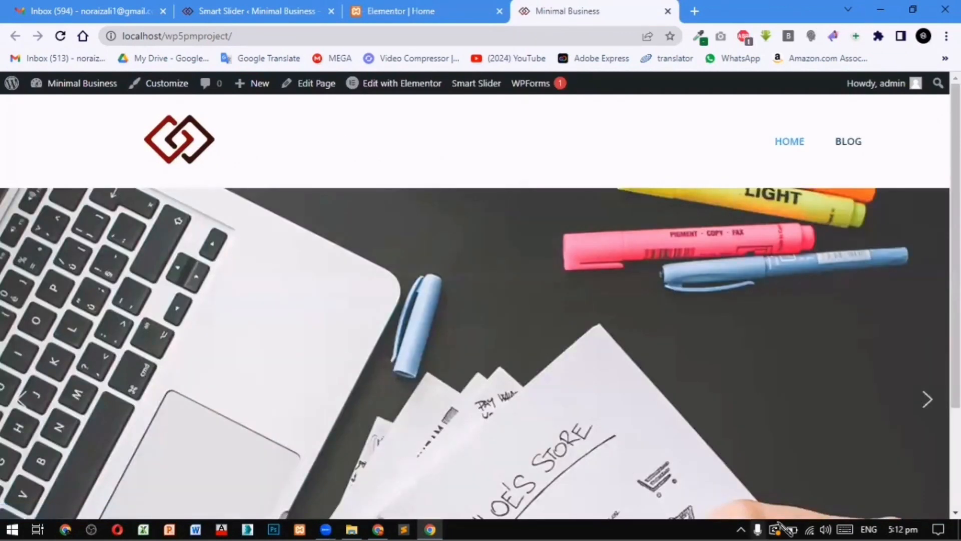
left_click(930, 404)
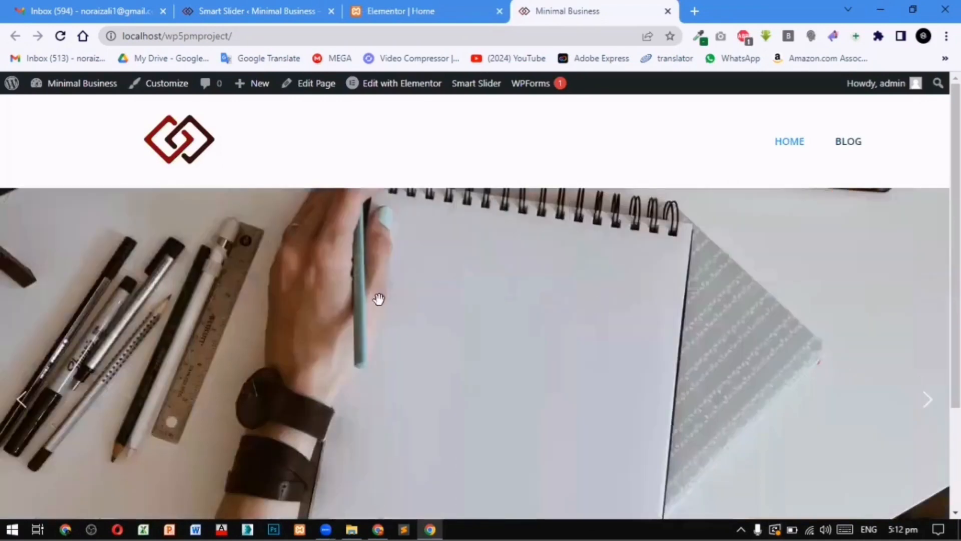
scroll(240, 377, "down", 2)
scroll(420, 389, "up", 2)
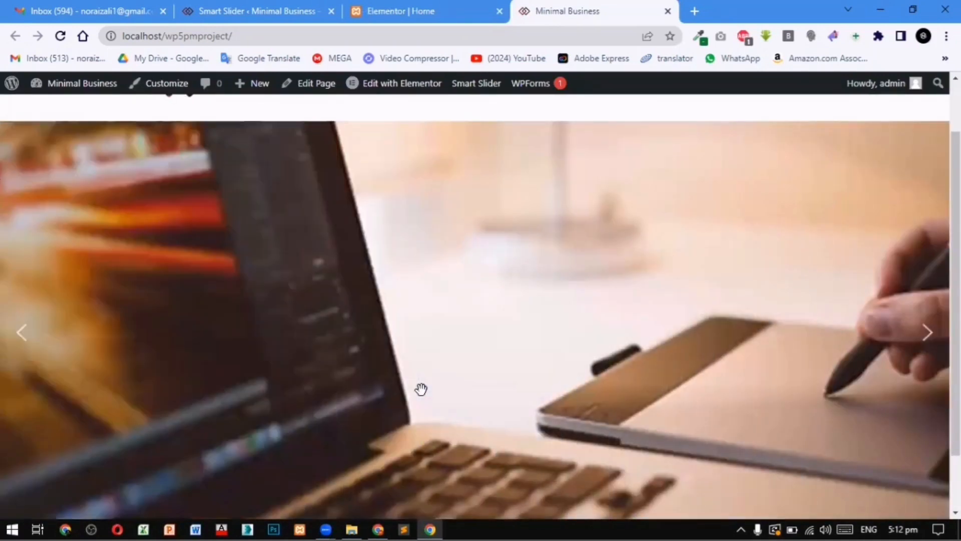
scroll(314, 444, "up", 2)
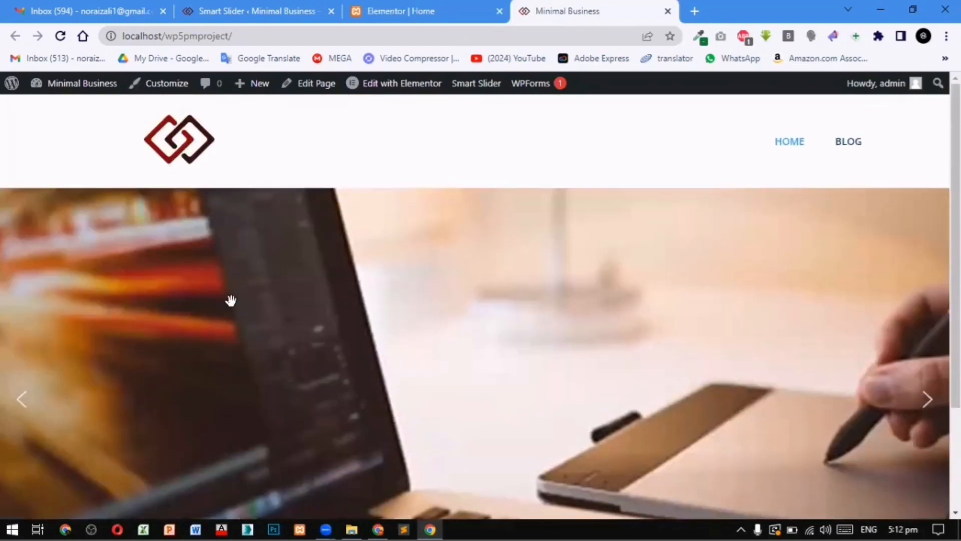